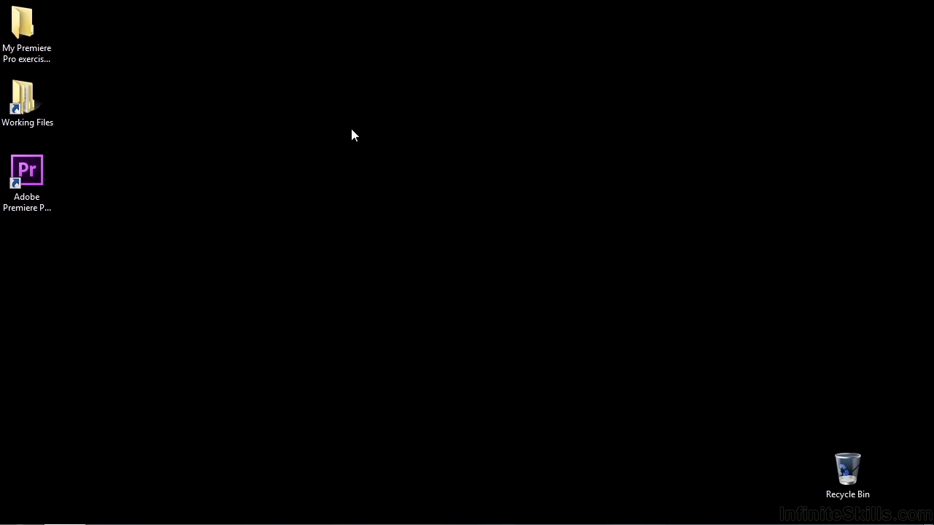
- Open the project 1607-rolling crawling text.prproj from the projects folder inside Working Files
{"action": "double_click", "coordinate": [38, 105]}
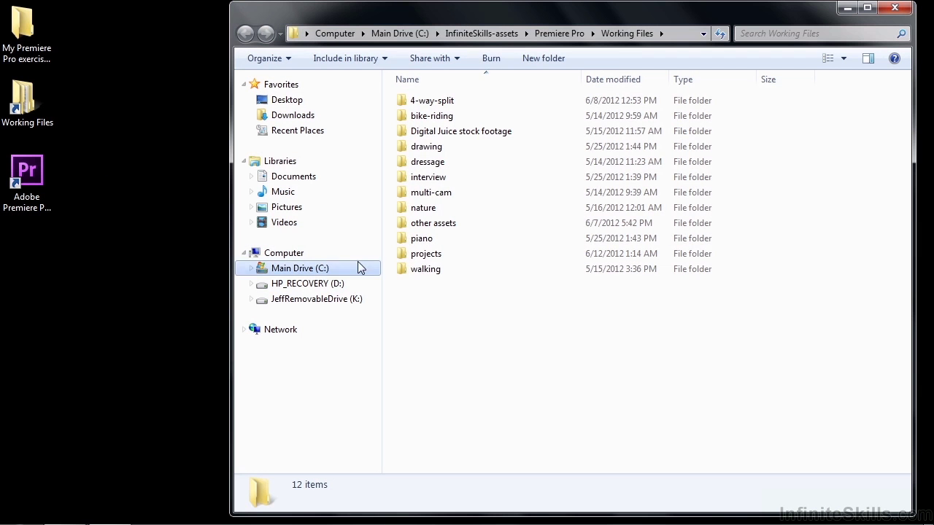
{"action": "double_click", "coordinate": [422, 259]}
{"action": "scroll", "coordinate": [526, 269], "scroll_direction": "down", "scroll_amount": 14}
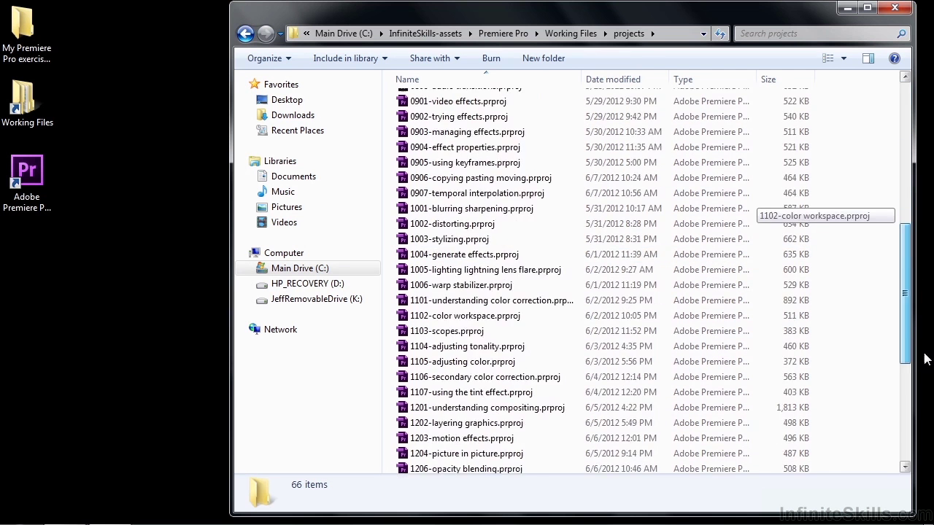
{"action": "double_click", "coordinate": [456, 465]}
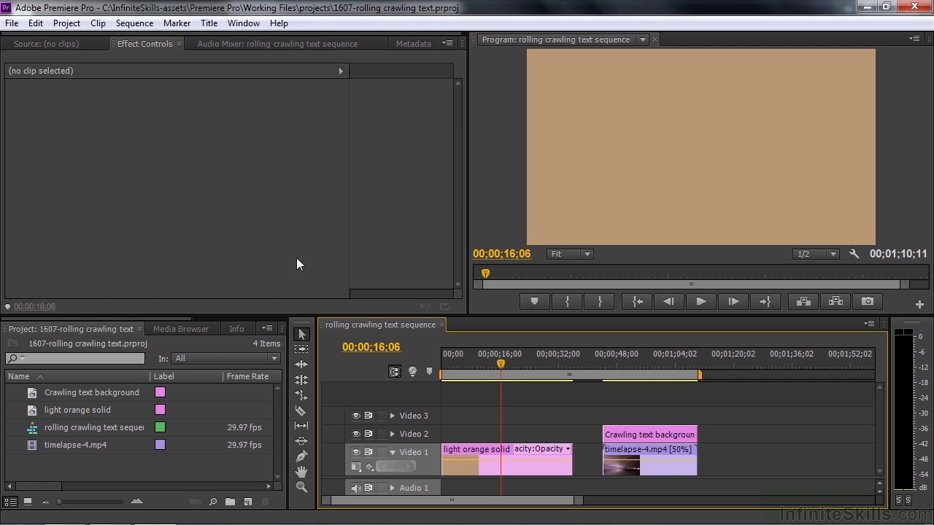
{"action": "left_click", "coordinate": [208, 24]}
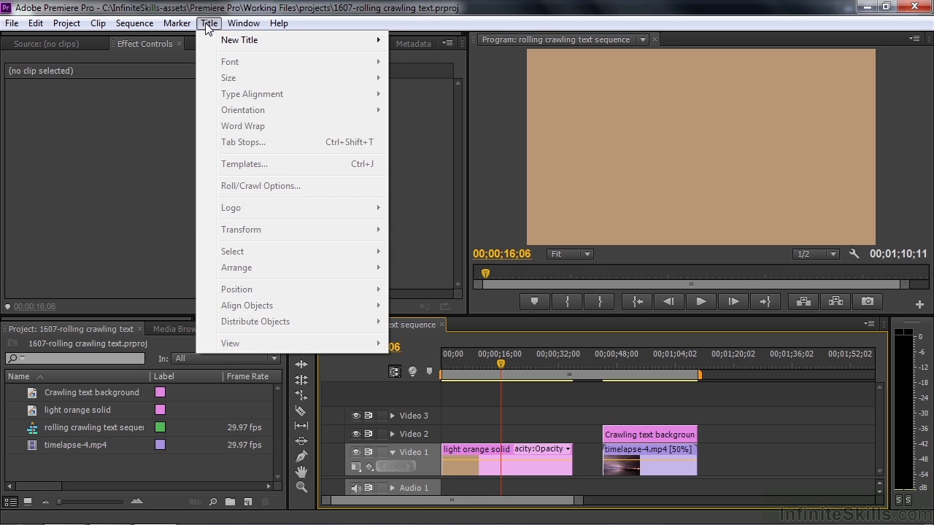
{"action": "mouse_move", "coordinate": [225, 39]}
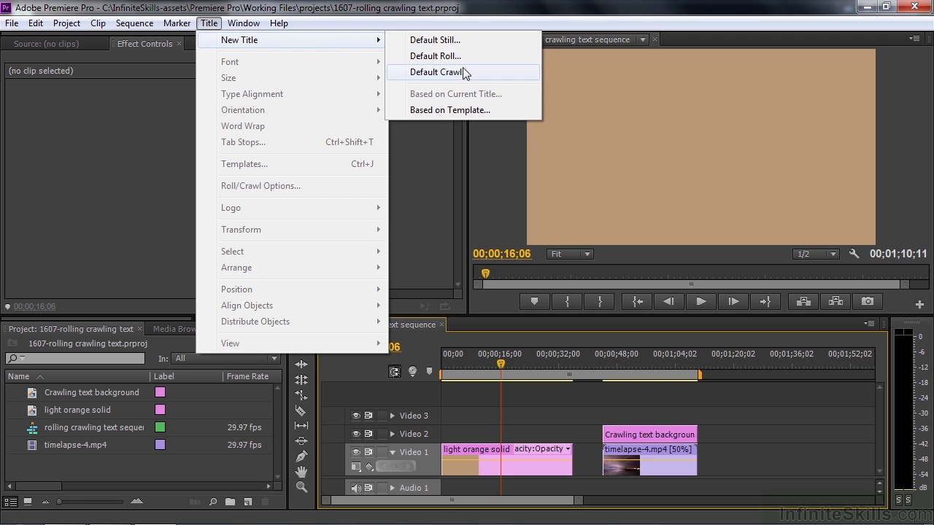
{"action": "left_click", "coordinate": [484, 13]}
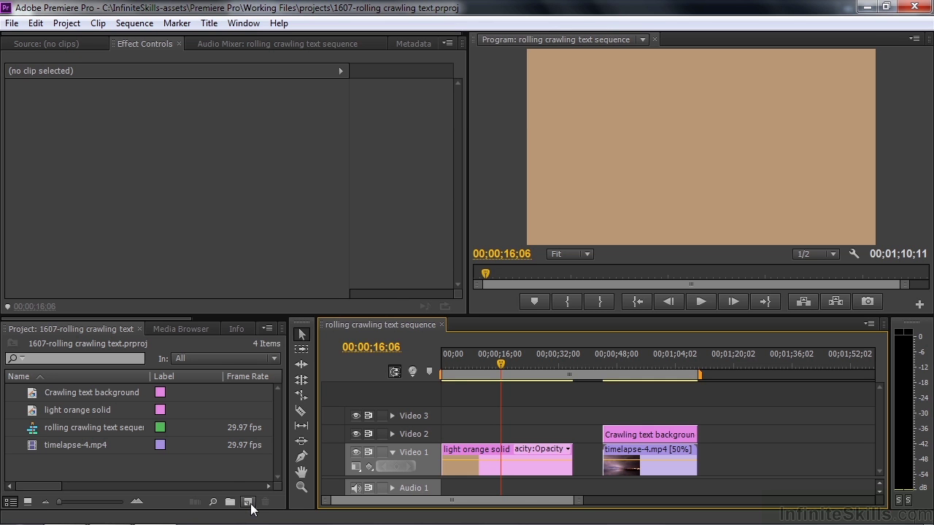
- Create a new title named "rolling crawling" with the default video settings
{"action": "left_click", "coordinate": [249, 503]}
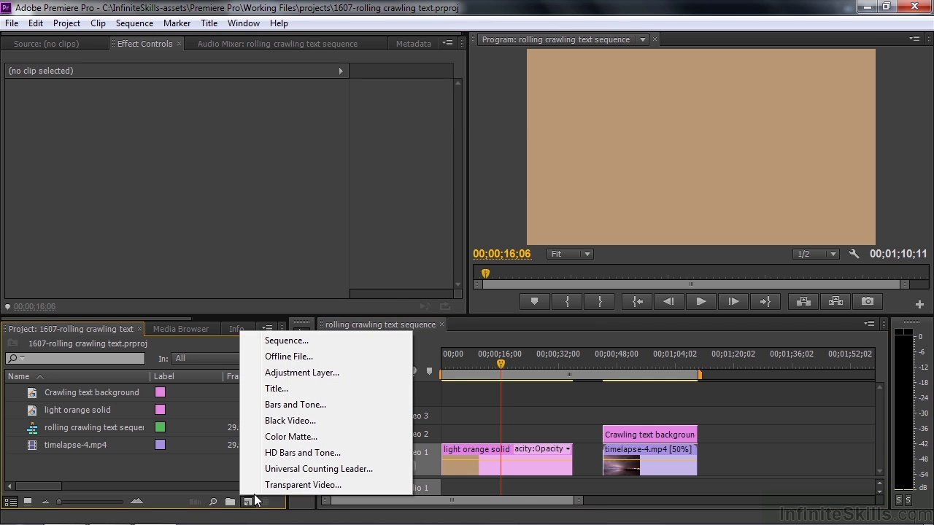
{"action": "left_click", "coordinate": [277, 390]}
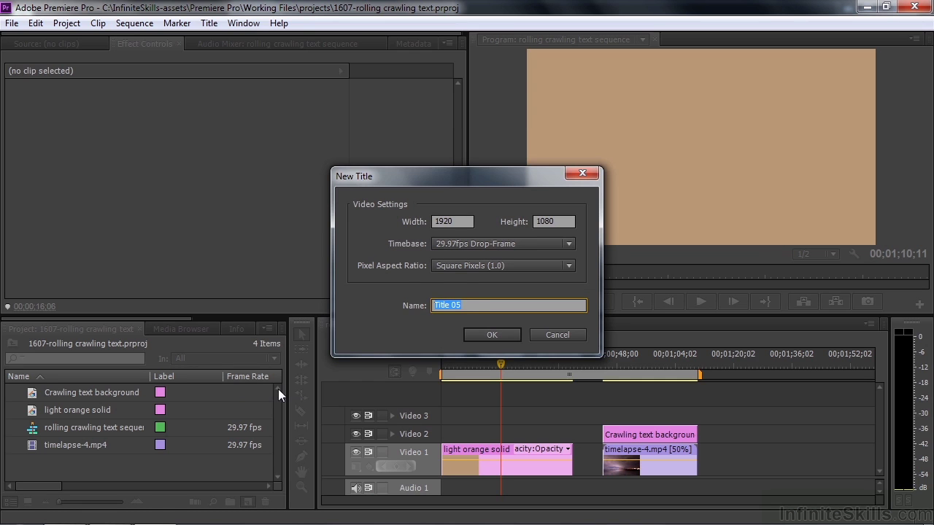
{"action": "type", "text": "rolling crawling"}
{"action": "left_click", "coordinate": [494, 338]}
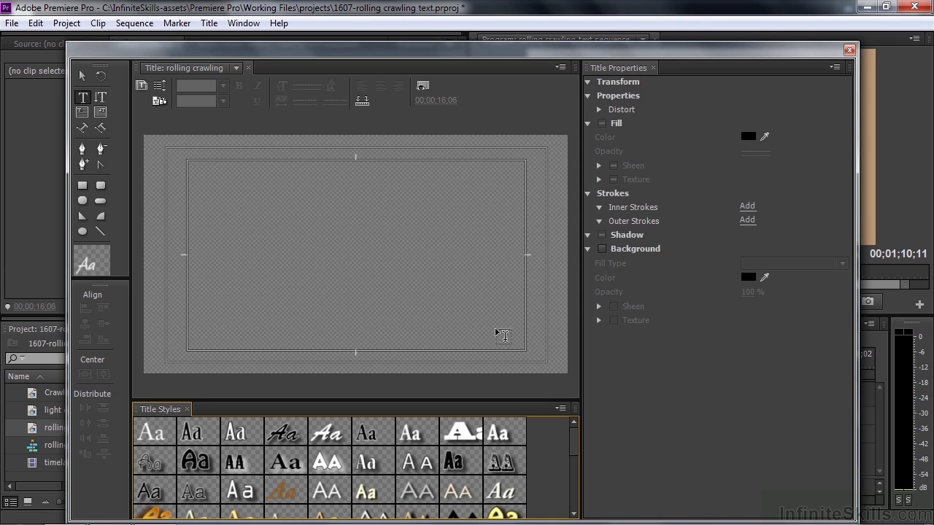
- Set the title type to Roll in the title's roll/crawl options
{"action": "left_click", "coordinate": [159, 85]}
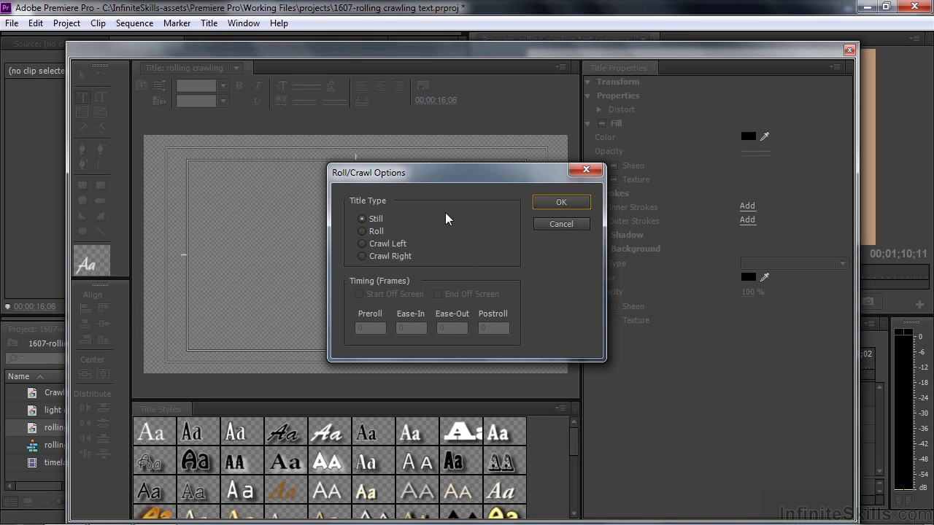
{"action": "left_click", "coordinate": [363, 231]}
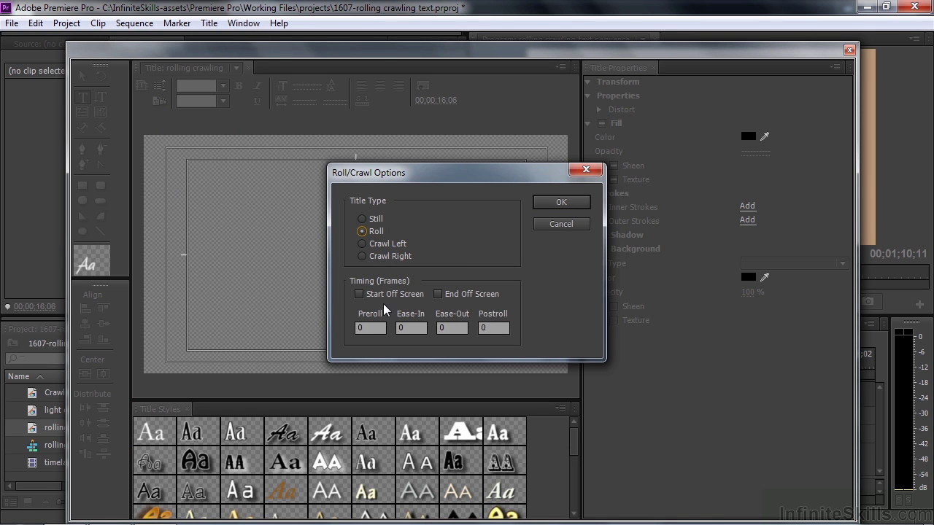
{"action": "left_click", "coordinate": [560, 203]}
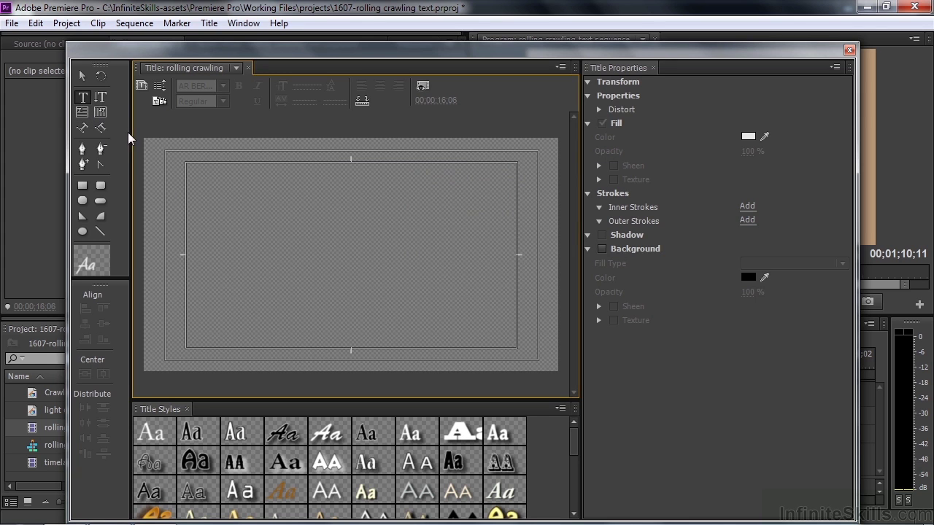
- Add the text "Credits" near the upper-left corner of the title-safe area and apply the plain white Adobe Caslon Pro style
{"action": "left_click", "coordinate": [213, 183]}
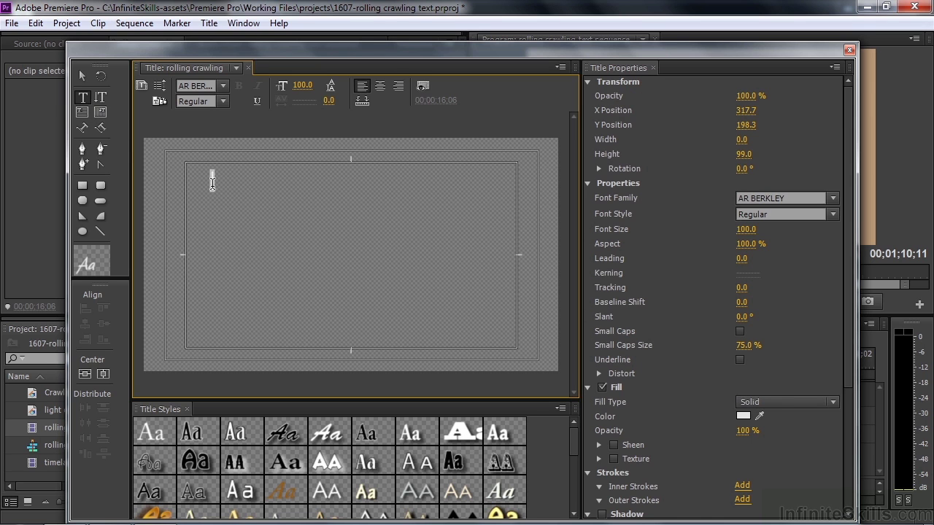
{"action": "type", "text": "Credits"}
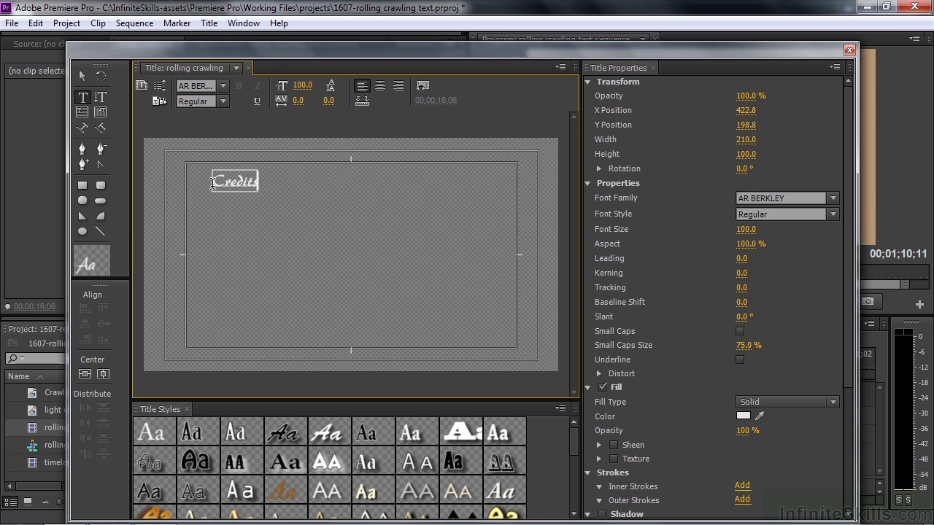
{"action": "left_click", "coordinate": [155, 432]}
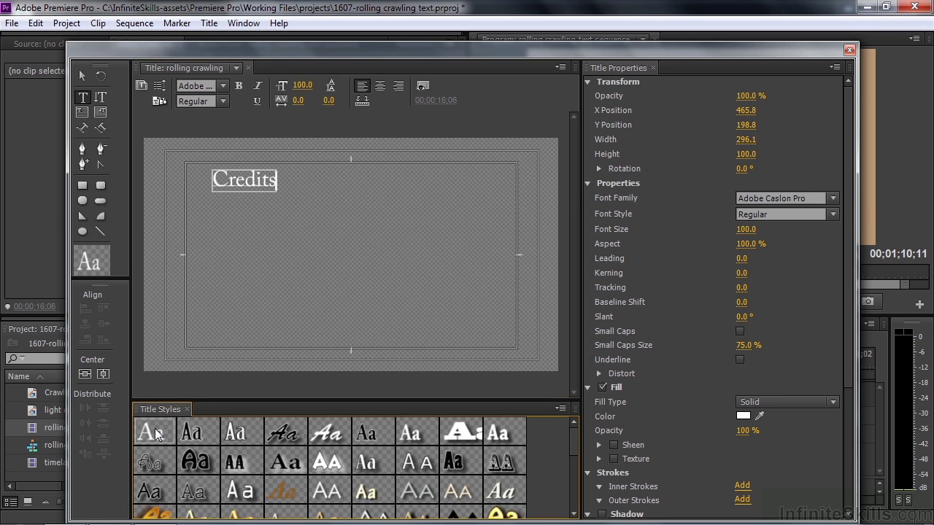
{"action": "left_click_drag", "start_coordinate": [278, 179], "coordinate": [272, 180]}
{"action": "key", "text": "BackSpace"}
- Add the lines "new line", "keep on going", "more lines", "down the page", "more", "more" and "and even more" below Credits
{"action": "key", "text": "Return"}
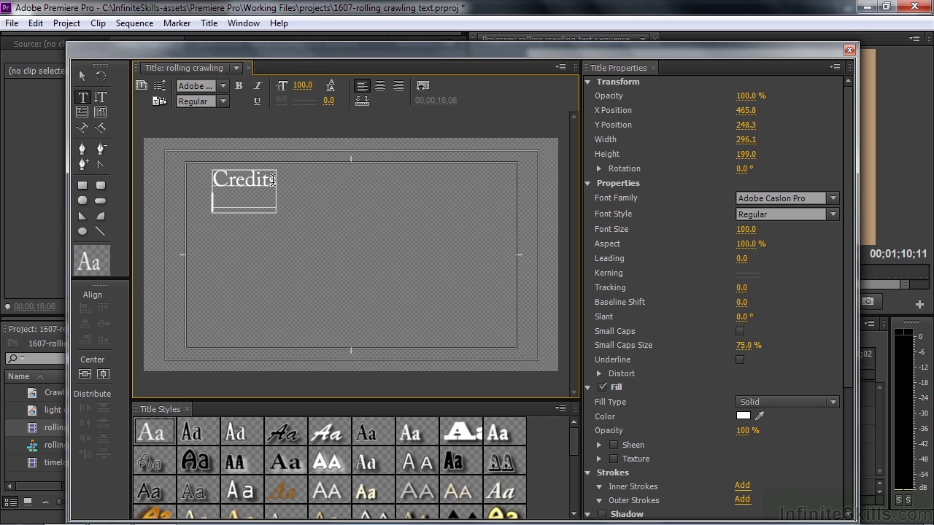
{"action": "type", "text": "new line"}
{"action": "key", "text": "Return"}
{"action": "type", "text": "keep on going"}
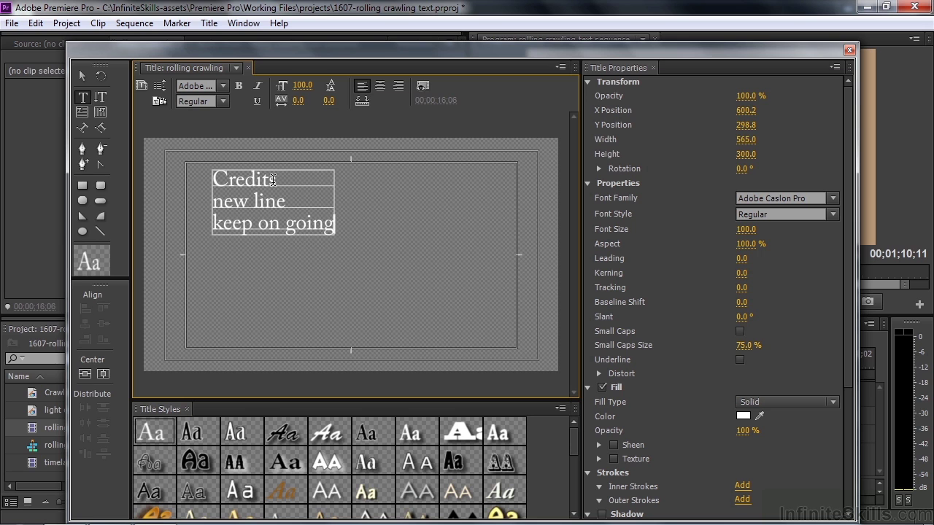
{"action": "key", "text": "Return"}
{"action": "type", "text": "more lines"}
{"action": "key", "text": "Return"}
{"action": "type", "text": "down the page"}
{"action": "key", "text": "Return"}
{"action": "type", "text": "more"}
{"action": "key", "text": "Return"}
{"action": "type", "text": "more"}
{"action": "key", "text": "Return"}
{"action": "type", "text": "and even more"}
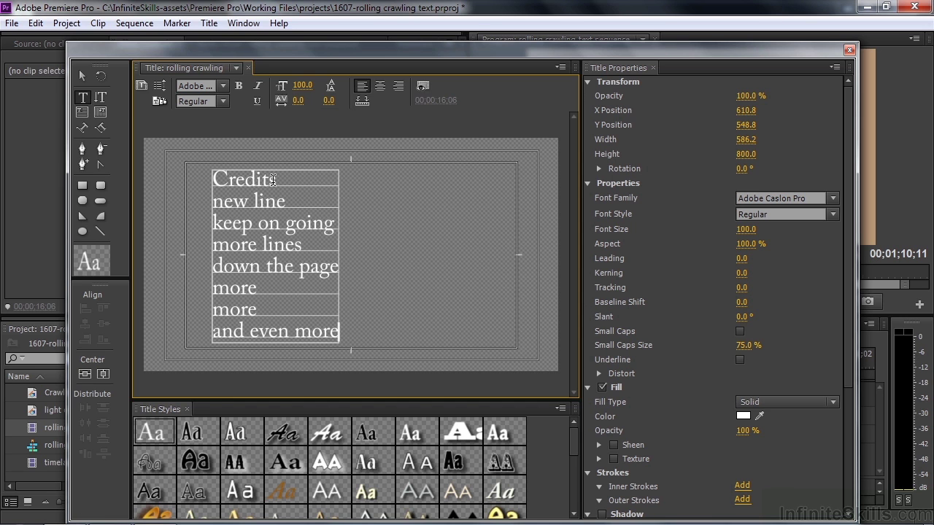
- Continue the credits text with the separate lines "keep on typing", "down the page", "here we go", "more" and "more"
{"action": "key", "text": "Return"}
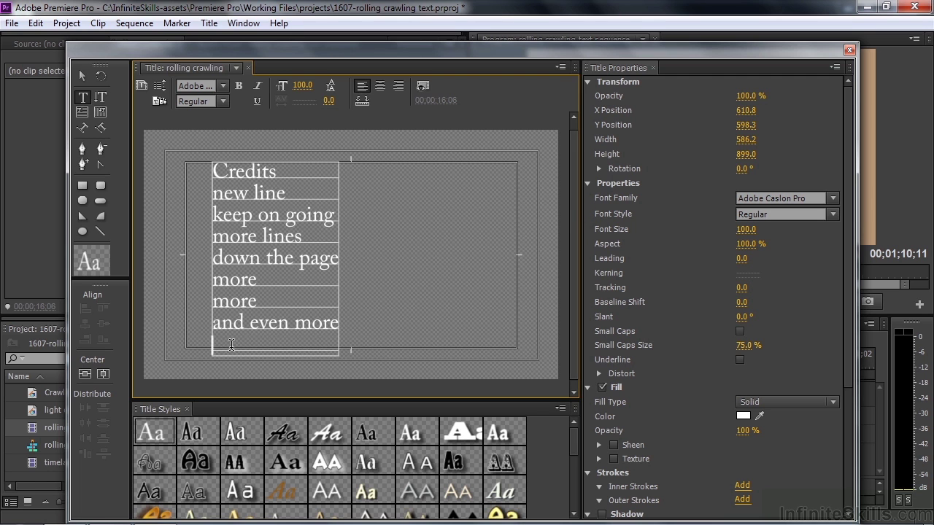
{"action": "type", "text": "keep"}
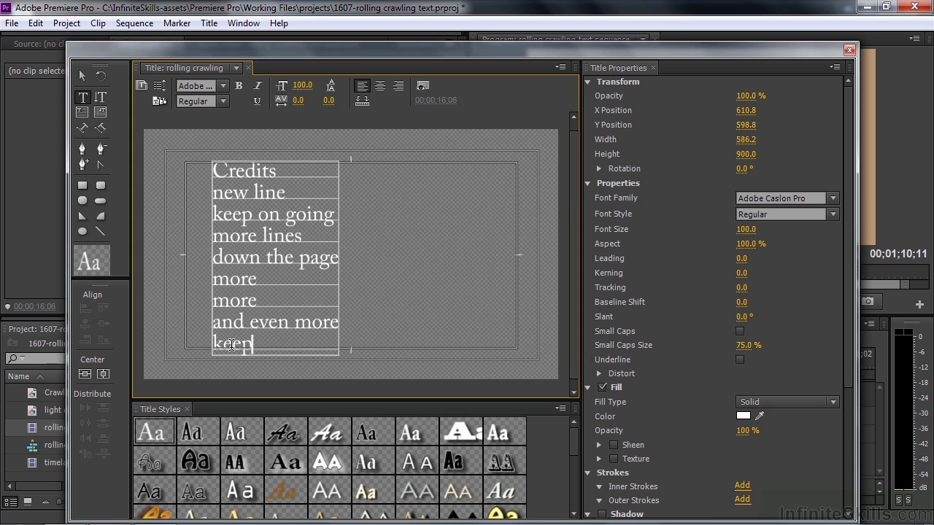
{"action": "type", "text": " on typing"}
{"action": "key", "text": "Return"}
{"action": "type", "text": "down the page"}
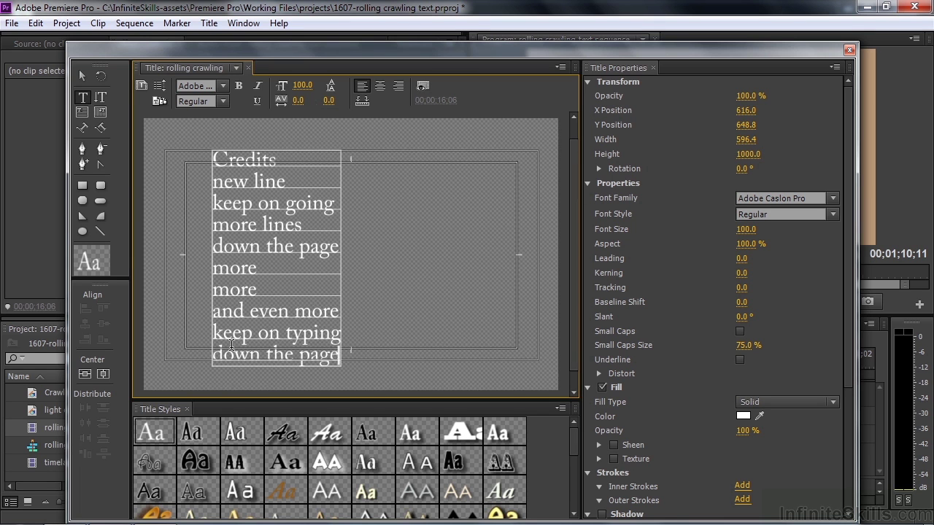
{"action": "key", "text": "Return"}
{"action": "type", "text": "here we go"}
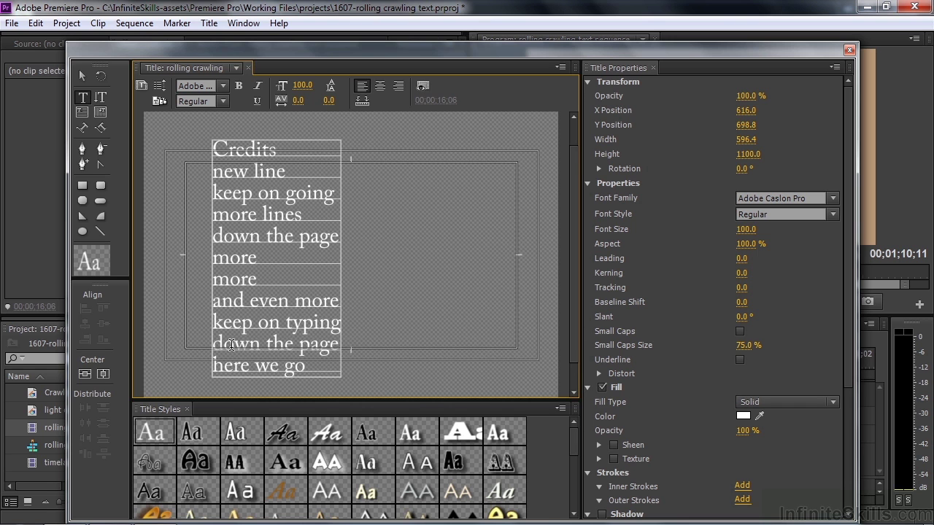
{"action": "key", "text": "Return"}
{"action": "type", "text": "more"}
{"action": "key", "text": "Return"}
{"action": "type", "text": "more"}
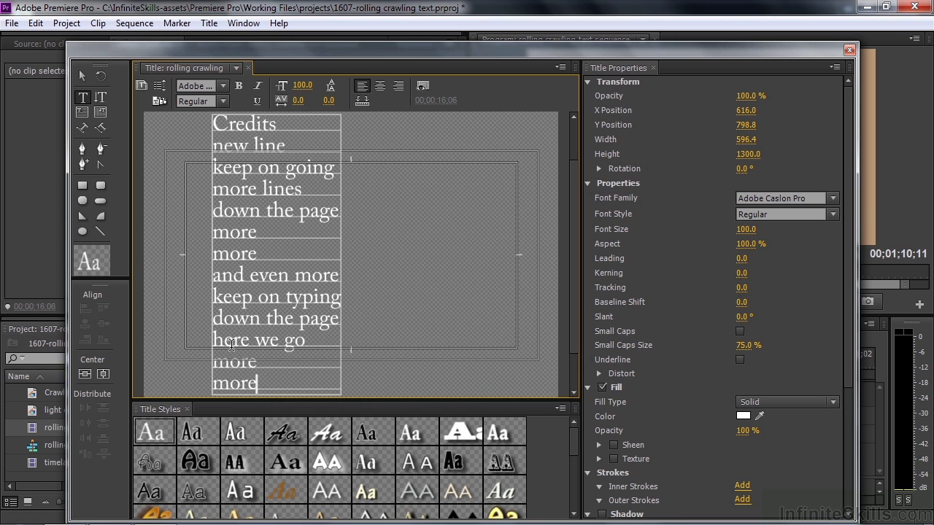
- Finish the credits text with a blank line followed by the lines "even more" and "done"
{"action": "key", "text": "Return"}
{"action": "key", "text": "Return"}
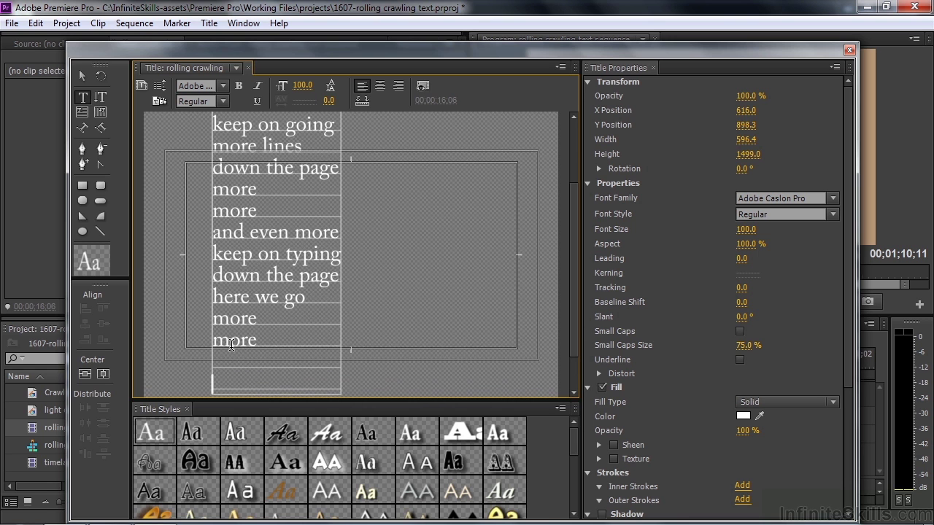
{"action": "type", "text": "even more"}
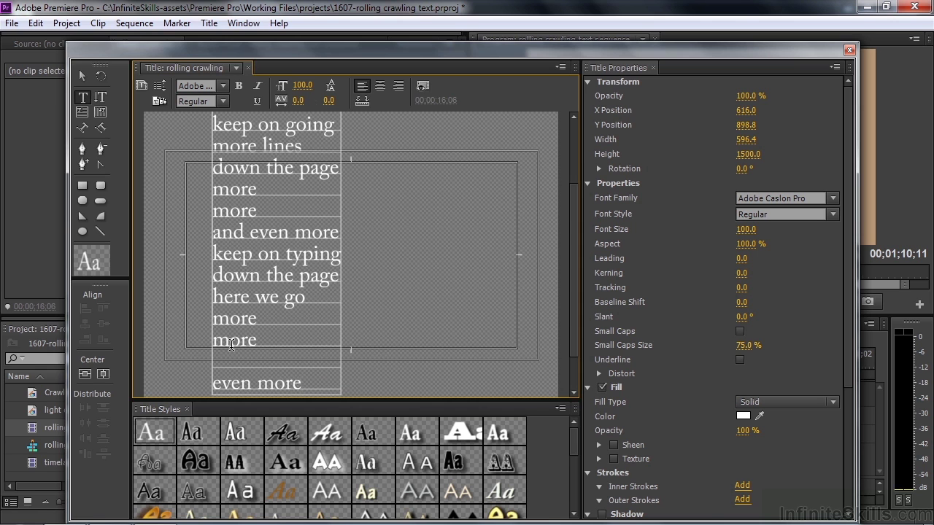
{"action": "key", "text": "Return"}
{"action": "type", "text": "done"}
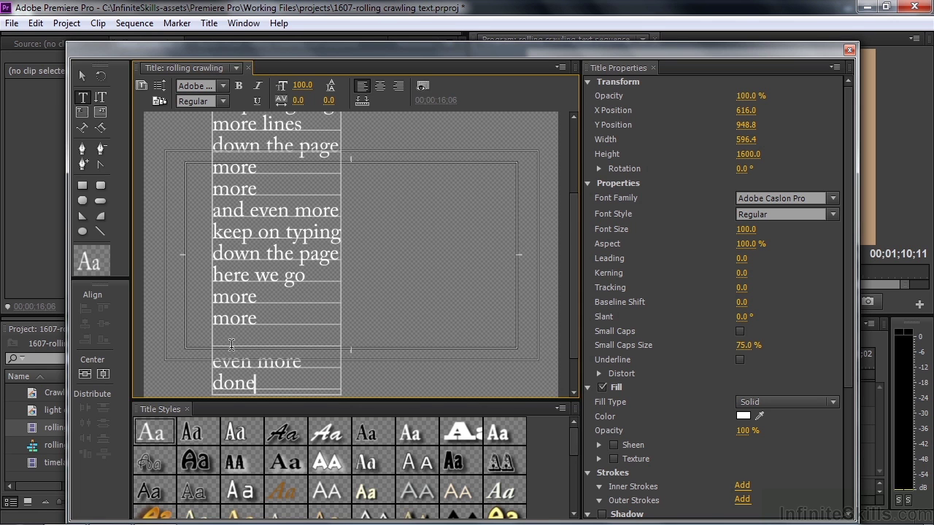
- Set the roll to start off screen with 60 frames of ease-in, 30 frames of ease-out and 30 frames of postroll
{"action": "left_click_drag", "start_coordinate": [571, 347], "coordinate": [578, 227]}
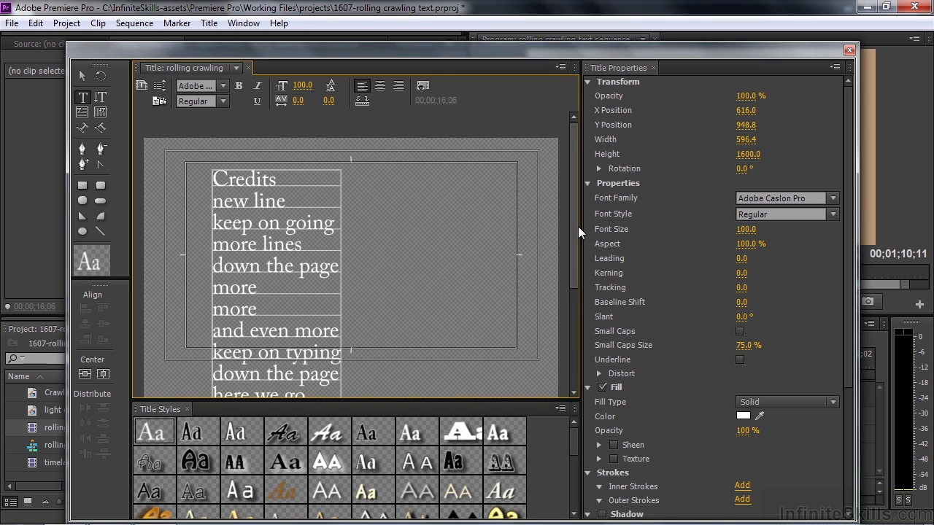
{"action": "left_click", "coordinate": [160, 87]}
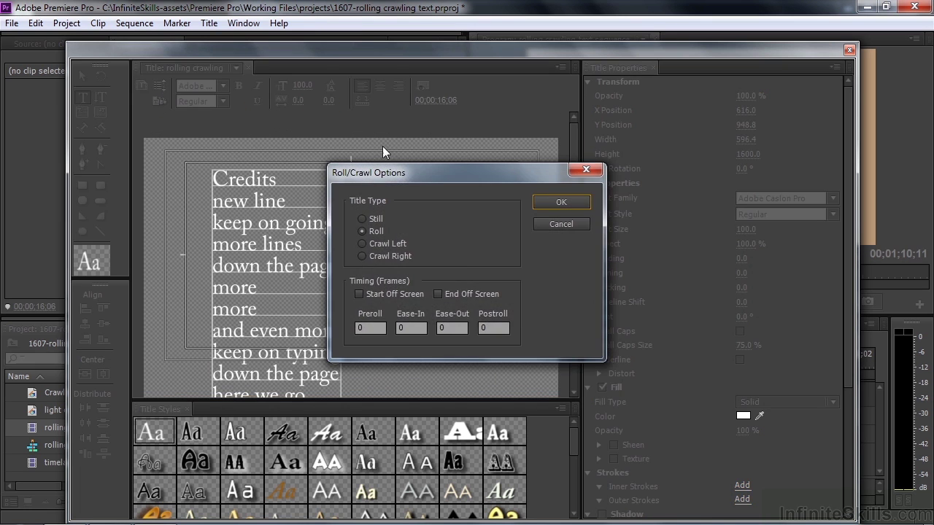
{"action": "left_click", "coordinate": [359, 294]}
{"action": "left_click", "coordinate": [417, 328]}
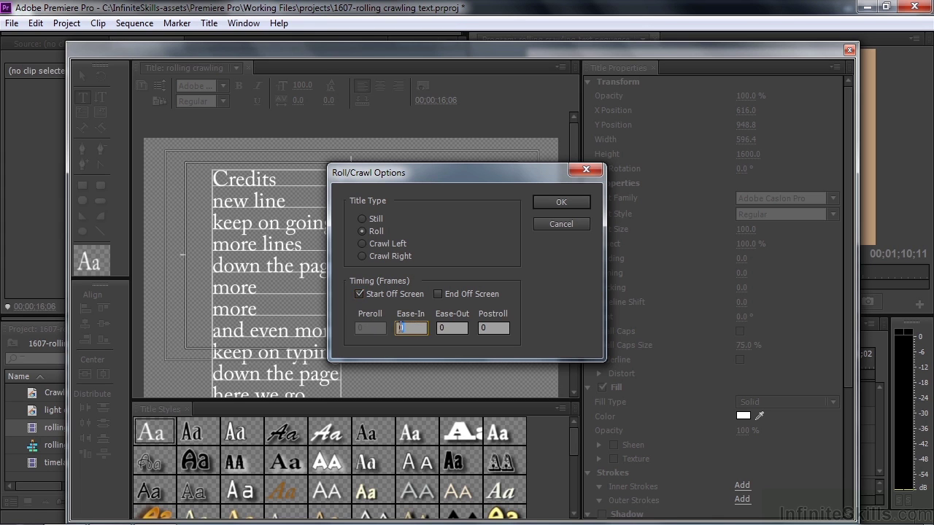
{"action": "type", "text": "60"}
{"action": "key", "text": "Tab"}
{"action": "type", "text": "30"}
{"action": "left_click", "coordinate": [487, 328]}
{"action": "type", "text": "30"}
{"action": "left_click", "coordinate": [562, 203]}
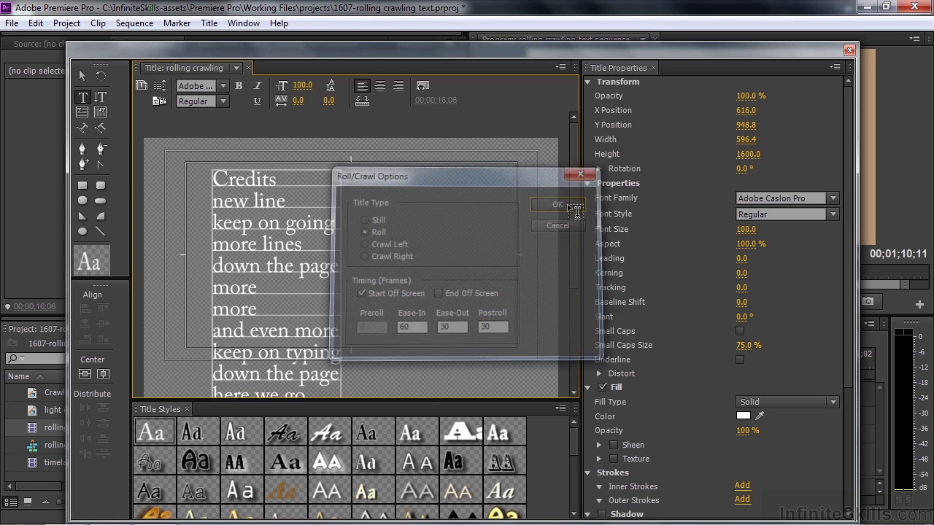
- Close the title editor, place the rolling crawling title on Video 2 at the sequence start, and play it from the beginning
{"action": "left_click", "coordinate": [850, 51]}
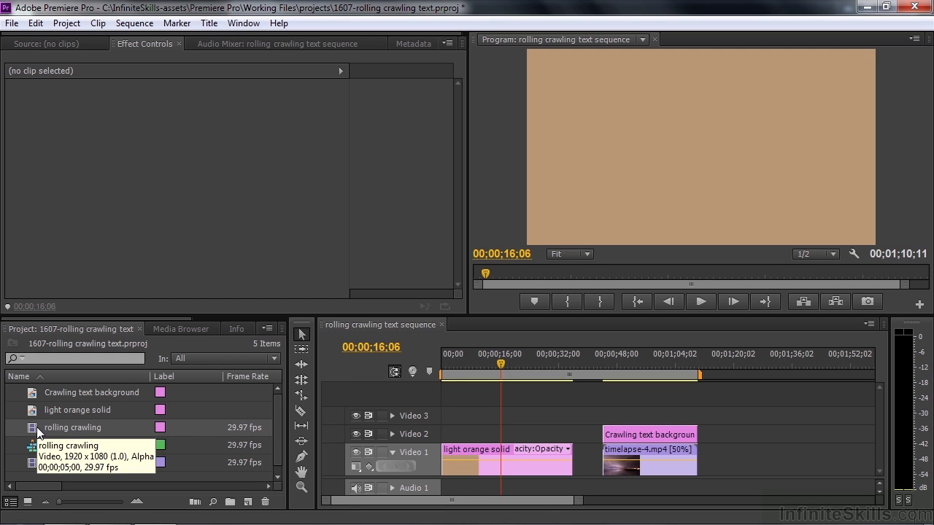
{"action": "left_click_drag", "start_coordinate": [37, 427], "coordinate": [448, 443]}
{"action": "left_click_drag", "start_coordinate": [509, 367], "coordinate": [442, 376]}
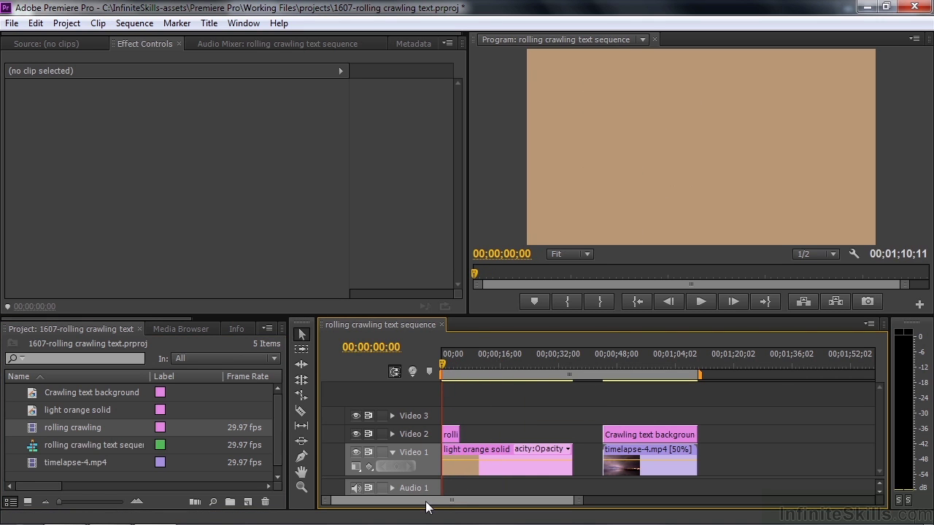
{"action": "key", "text": "space"}
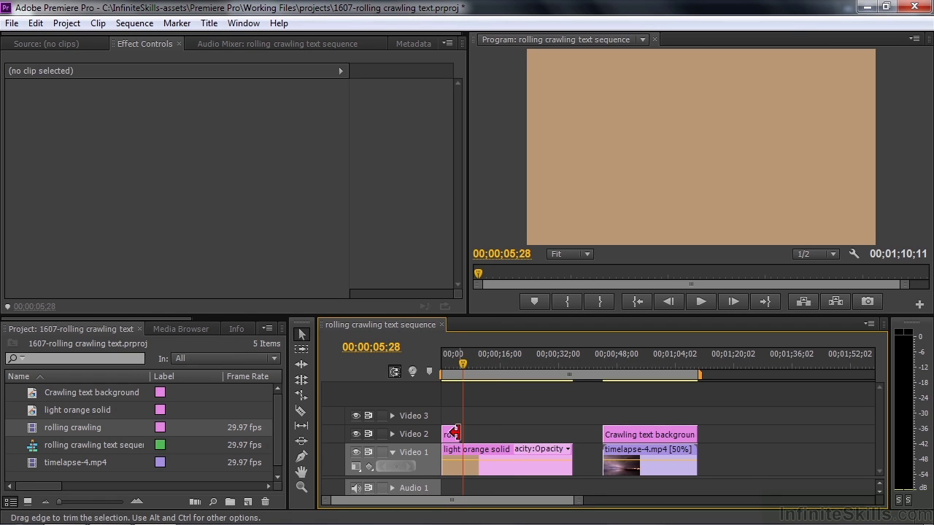
- Extend the rolling crawling clip on Video 2 to about 18 seconds and return the playhead to the sequence start
{"action": "left_click_drag", "start_coordinate": [460, 434], "coordinate": [504, 436]}
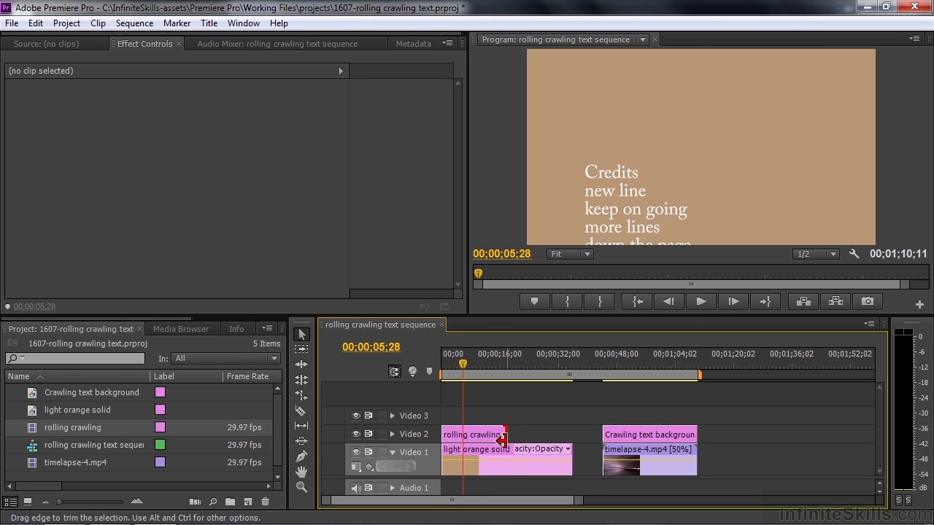
{"action": "left_click", "coordinate": [459, 362]}
{"action": "left_click_drag", "start_coordinate": [459, 362], "coordinate": [442, 364]}
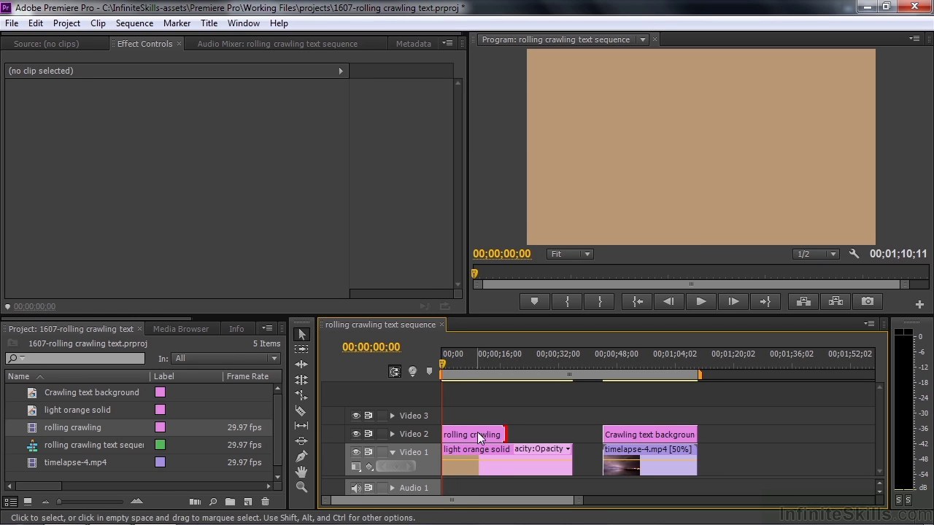
- Play the rolling credits from the sequence start, skipping ahead to about 10 seconds, and stop after the clip ends
{"action": "key", "text": "space"}
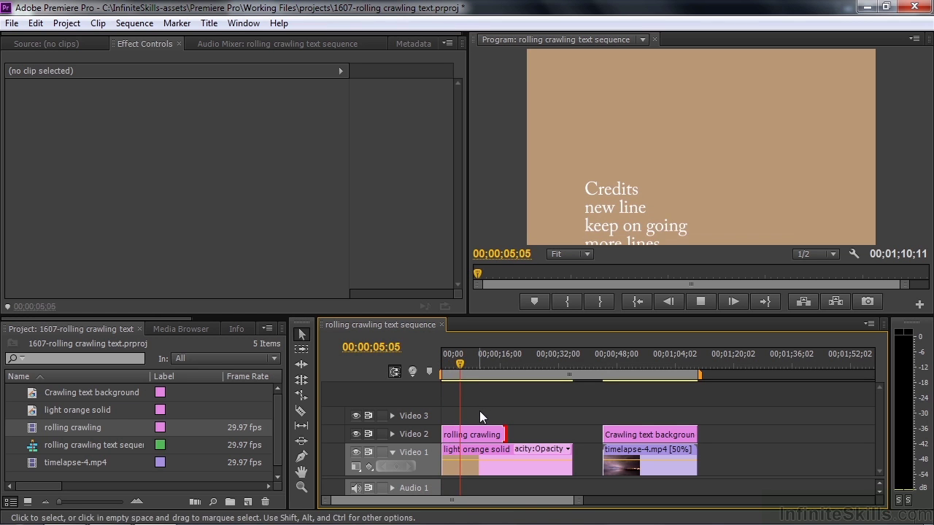
{"action": "left_click", "coordinate": [480, 364]}
{"action": "key", "text": "space"}
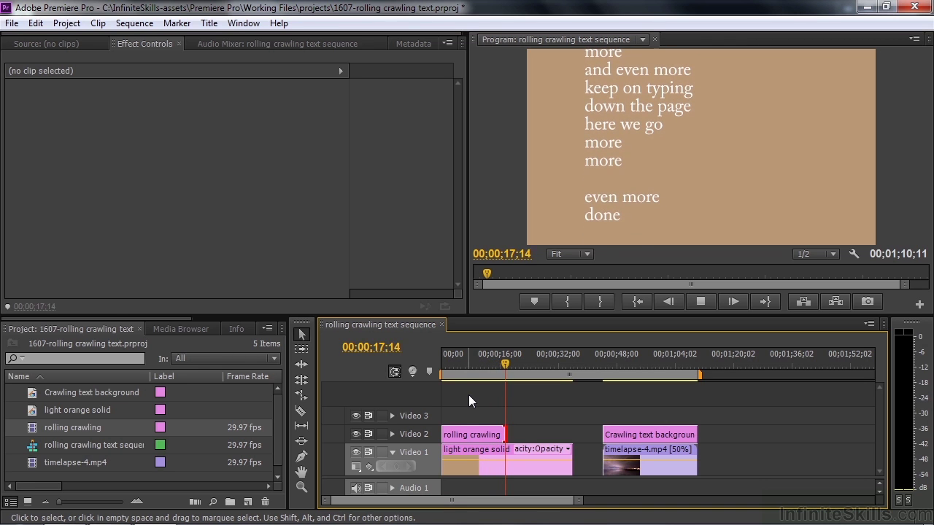
{"action": "key", "text": "space"}
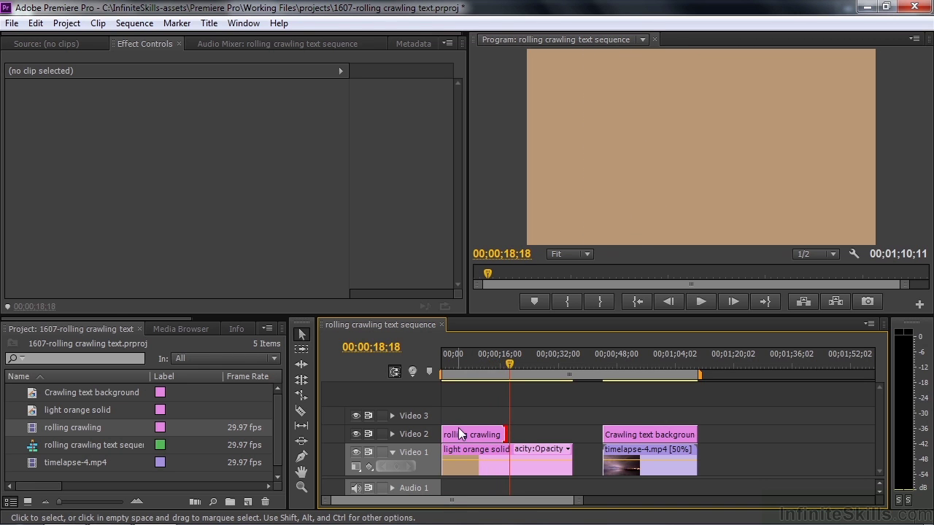
- Reopen the rolling crawling title, set its roll to also end off screen, and close the title editor
{"action": "double_click", "coordinate": [458, 429]}
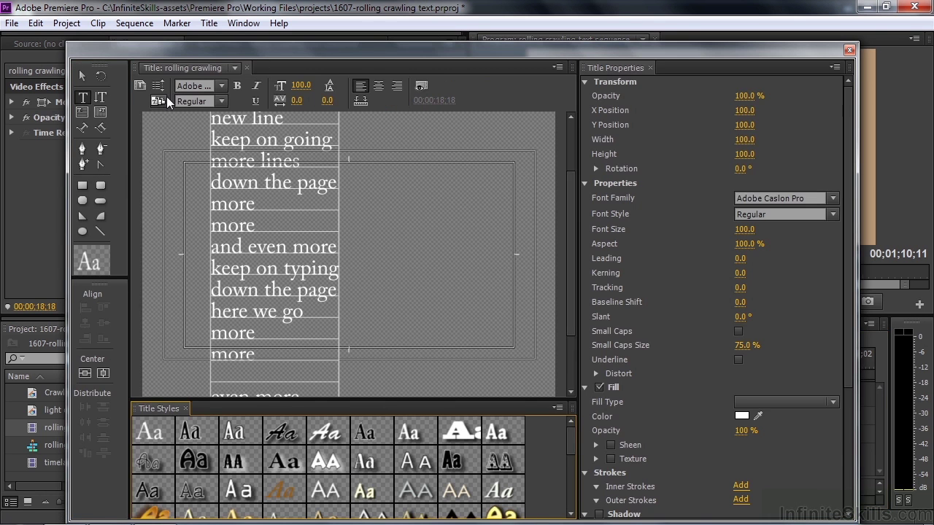
{"action": "left_click", "coordinate": [159, 87]}
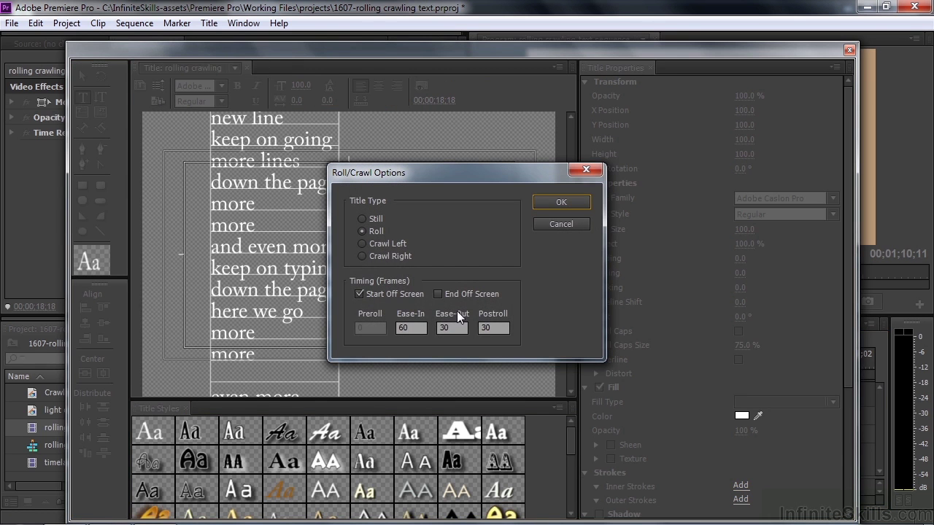
{"action": "left_click", "coordinate": [438, 294]}
{"action": "left_click", "coordinate": [561, 205]}
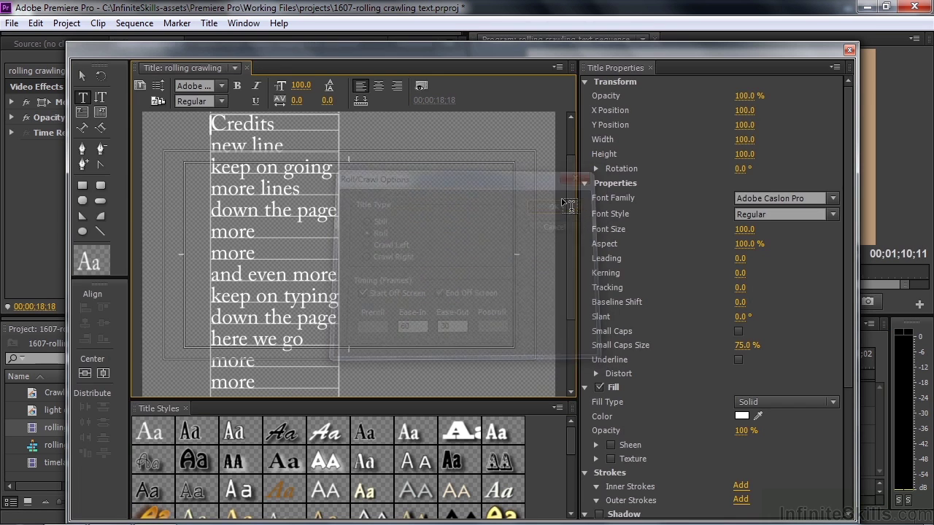
{"action": "left_click", "coordinate": [850, 49]}
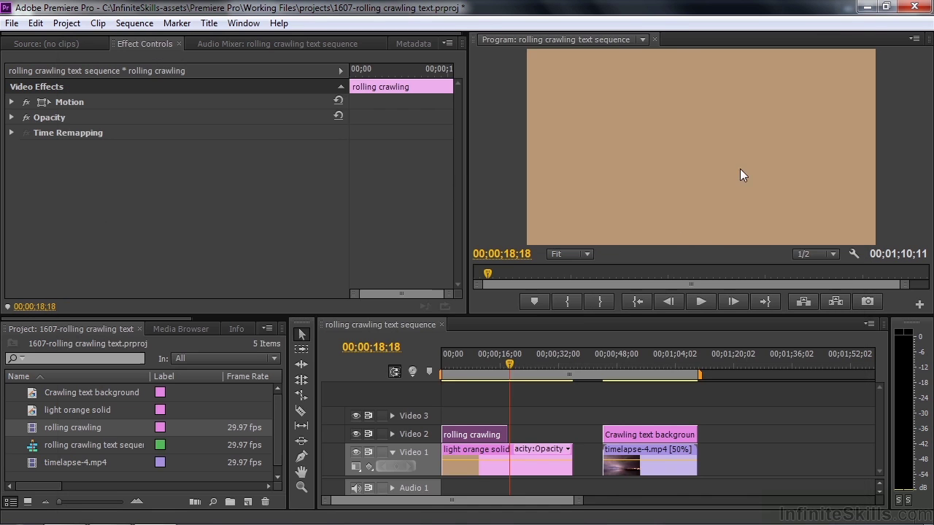
- Review the end of the roll from about 13 seconds and shorten the rolling crawling clip on Video 2 to about 16 seconds
{"action": "left_click", "coordinate": [486, 372]}
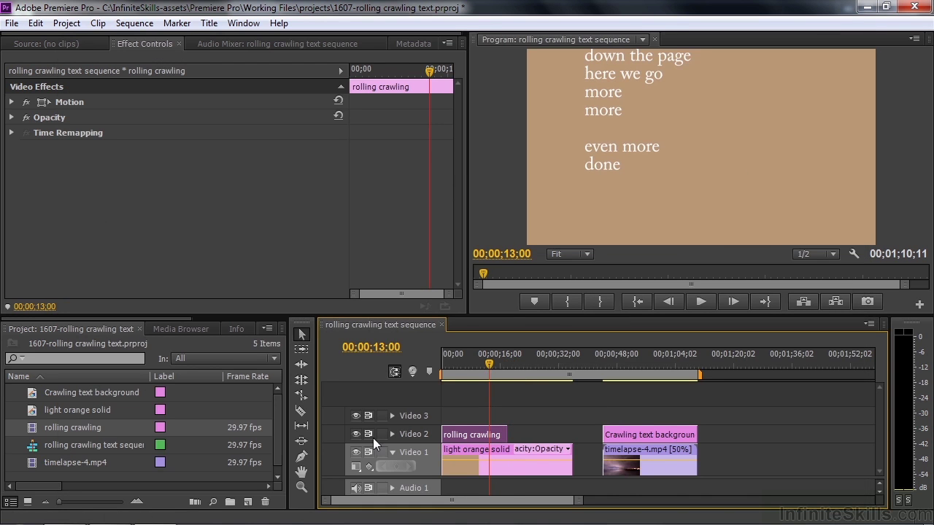
{"action": "key", "text": "space"}
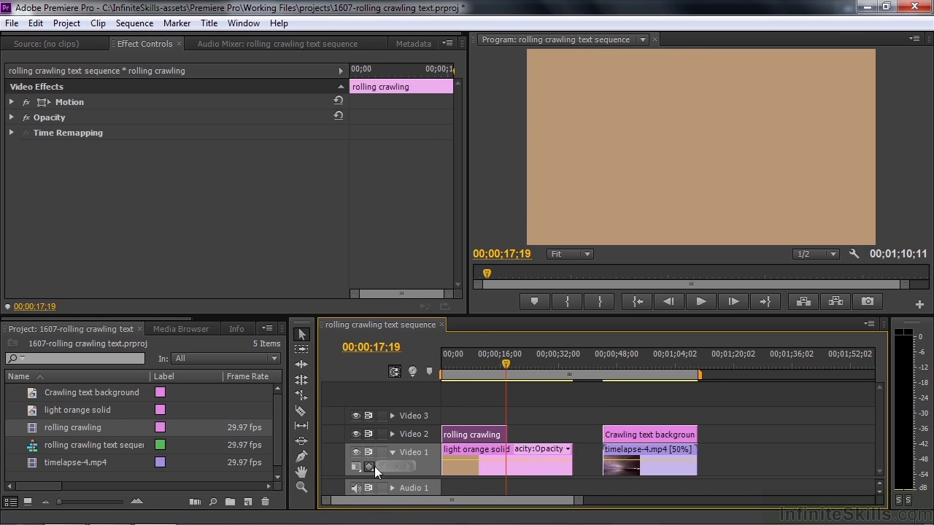
{"action": "left_click_drag", "start_coordinate": [504, 370], "coordinate": [463, 413]}
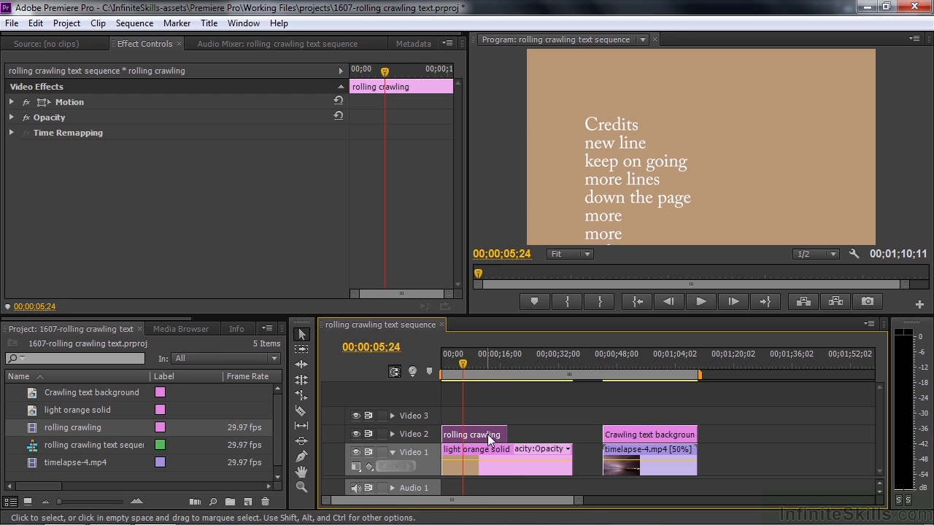
{"action": "mouse_move", "coordinate": [507, 434]}
{"action": "left_mouse_down"}
{"action": "mouse_move", "coordinate": [478, 432]}
{"action": "mouse_move", "coordinate": [498, 434]}
{"action": "left_mouse_up"}
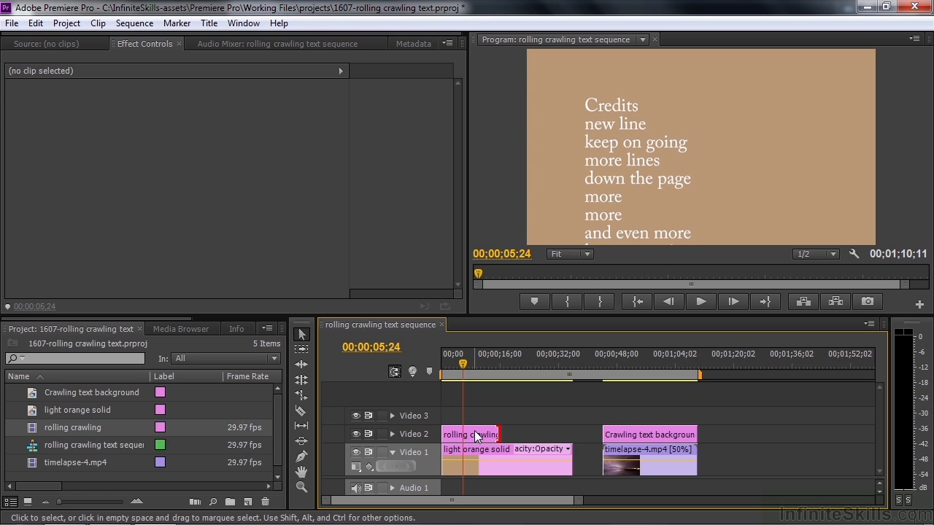
- Reopen the rolling crawling title and change its type to Crawl Left, starting and ending off screen
{"action": "double_click", "coordinate": [475, 432]}
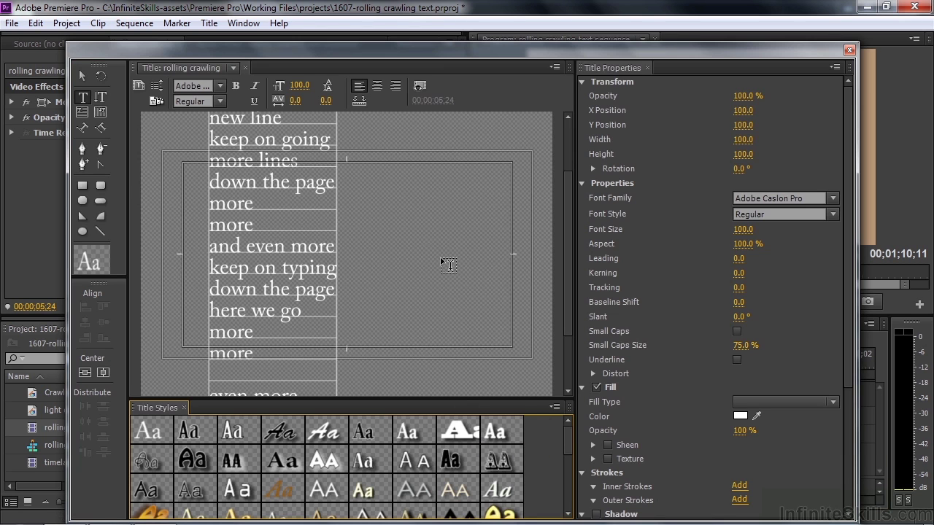
{"action": "left_click_drag", "start_coordinate": [567, 275], "coordinate": [567, 300]}
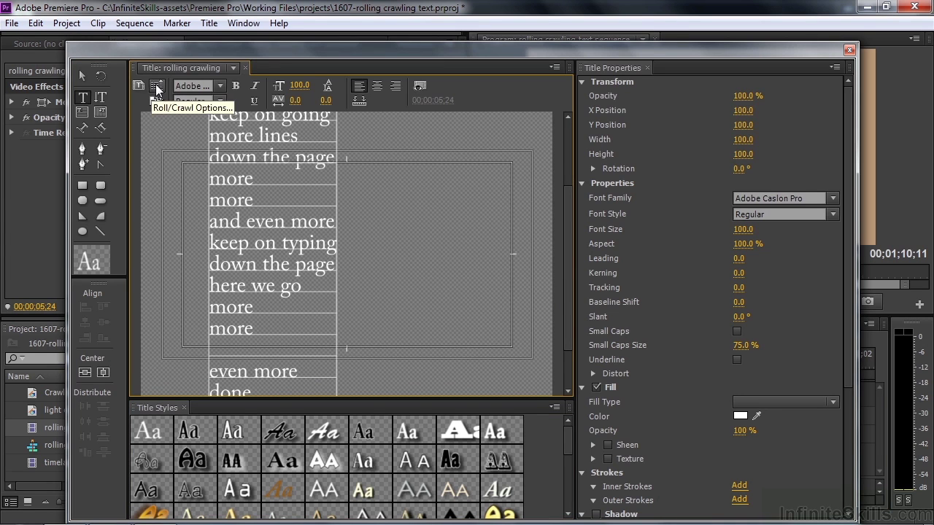
{"action": "left_click", "coordinate": [155, 86]}
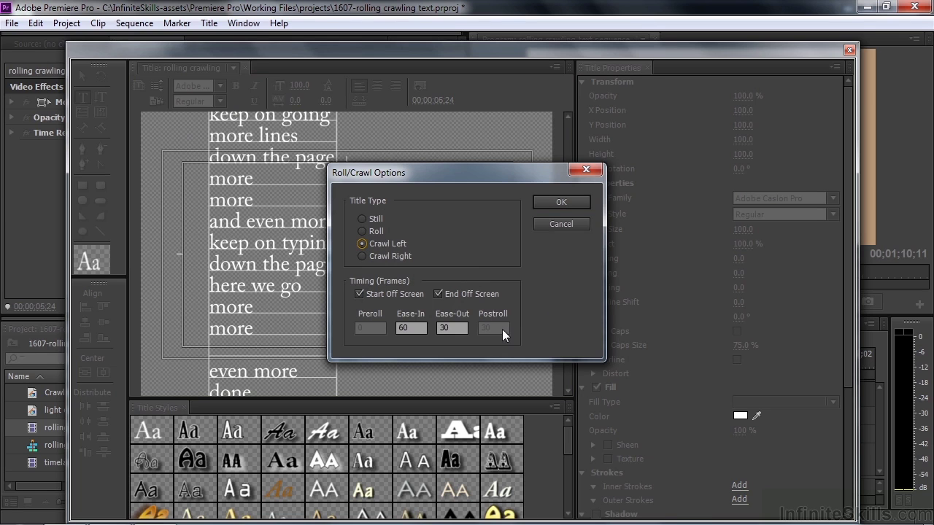
{"action": "left_click", "coordinate": [561, 200]}
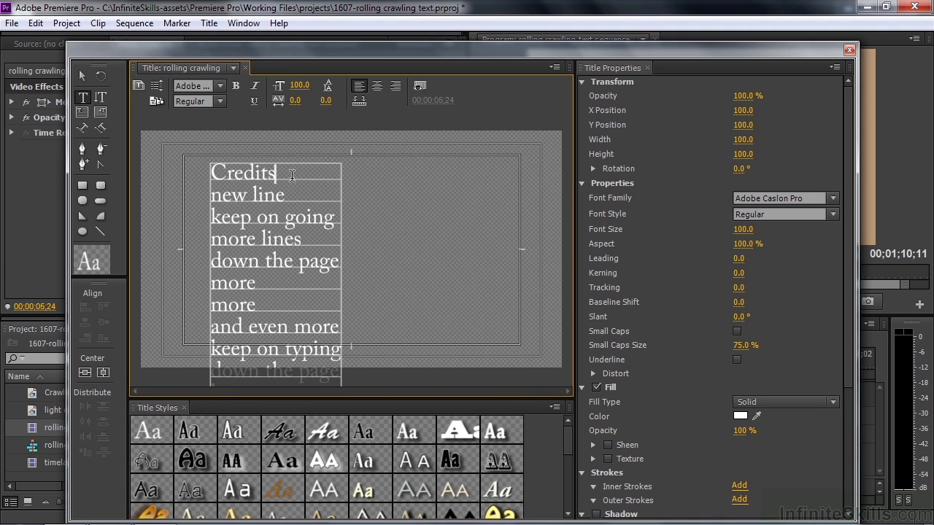
- Remove the line breaks so all the credits text runs in one continuous line from "Credits" to "done"
{"action": "key", "text": "Delete"}
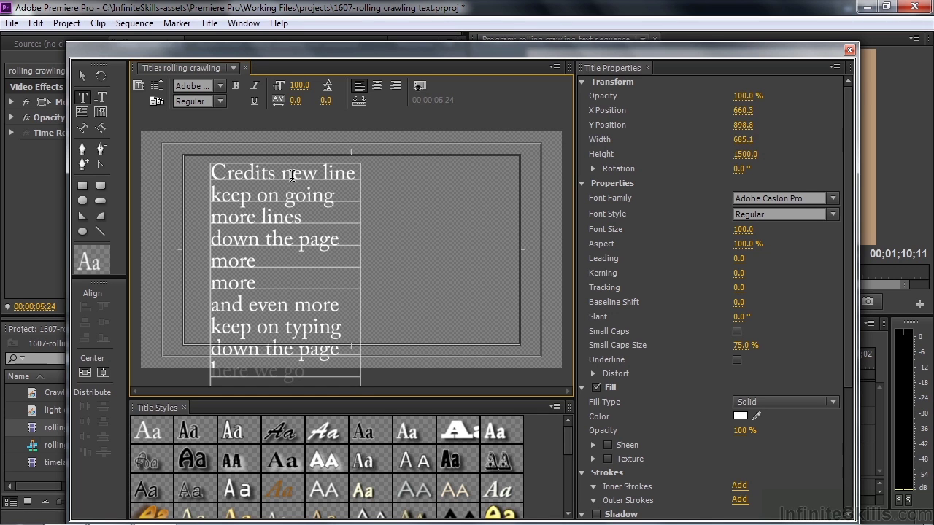
{"action": "key", "text": "Delete"}
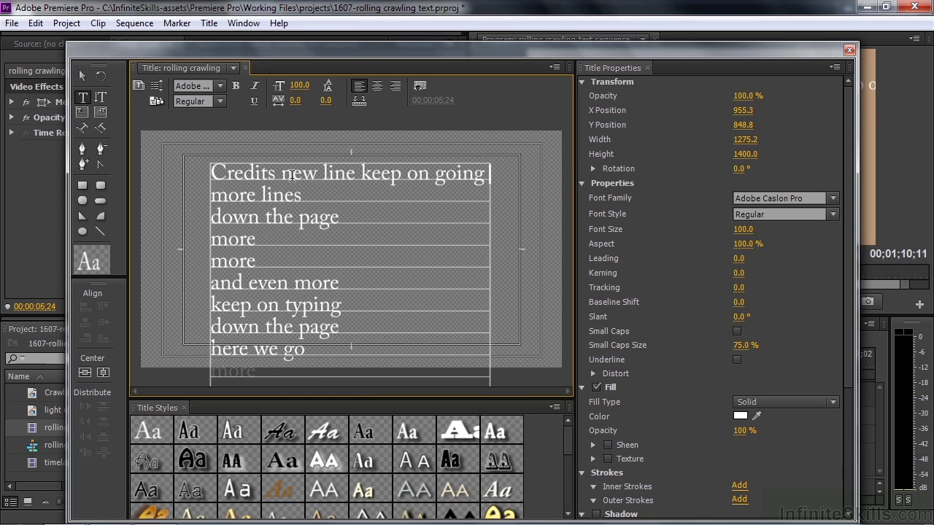
{"action": "key", "text": "Delete"}
{"action": "key", "text": "End"}
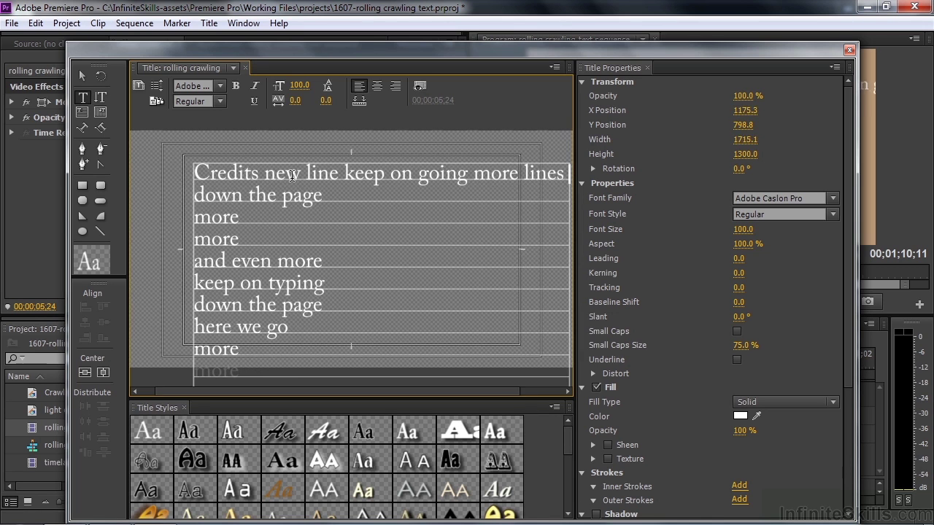
{"action": "key", "text": "Delete"}
{"action": "key", "text": "Delete"}
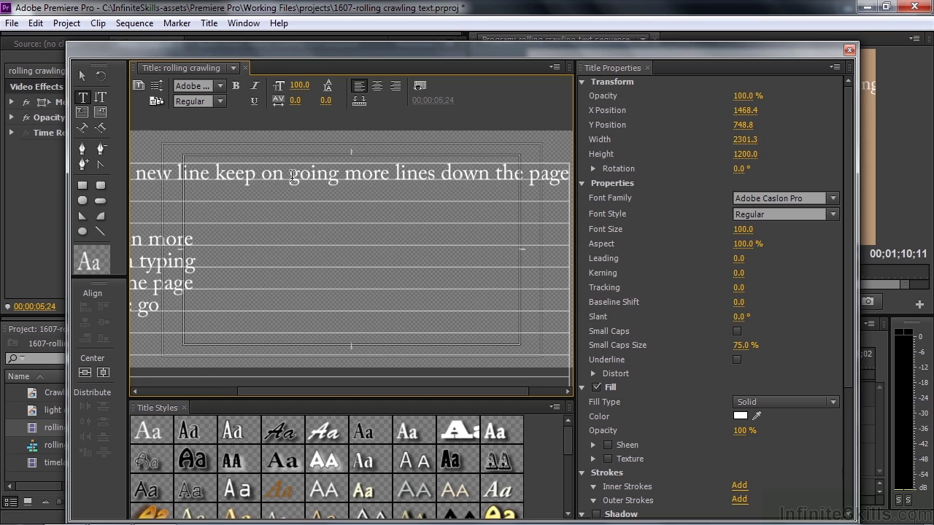
{"action": "key", "text": "End"}
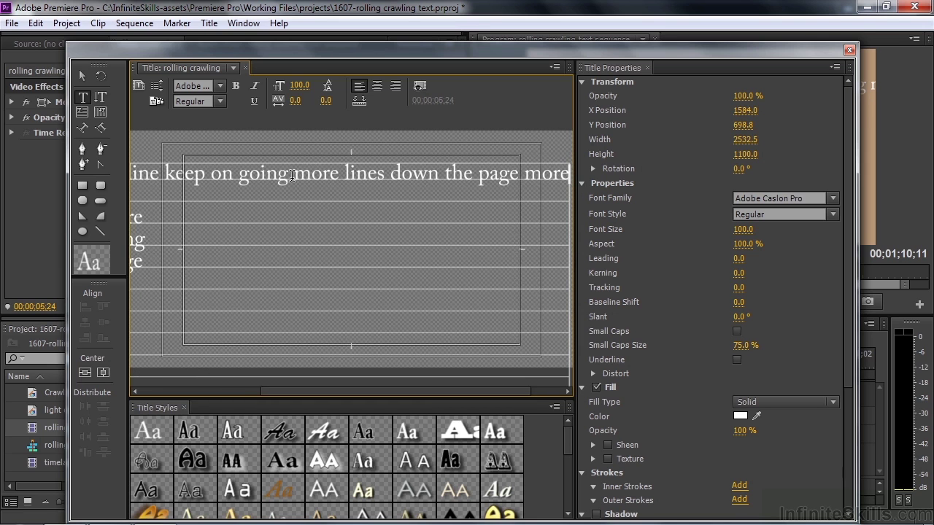
{"action": "key", "text": "Delete"}
{"action": "key", "text": "End"}
{"action": "key", "text": "Delete"}
{"action": "key", "text": "End"}
{"action": "key", "text": "Delete"}
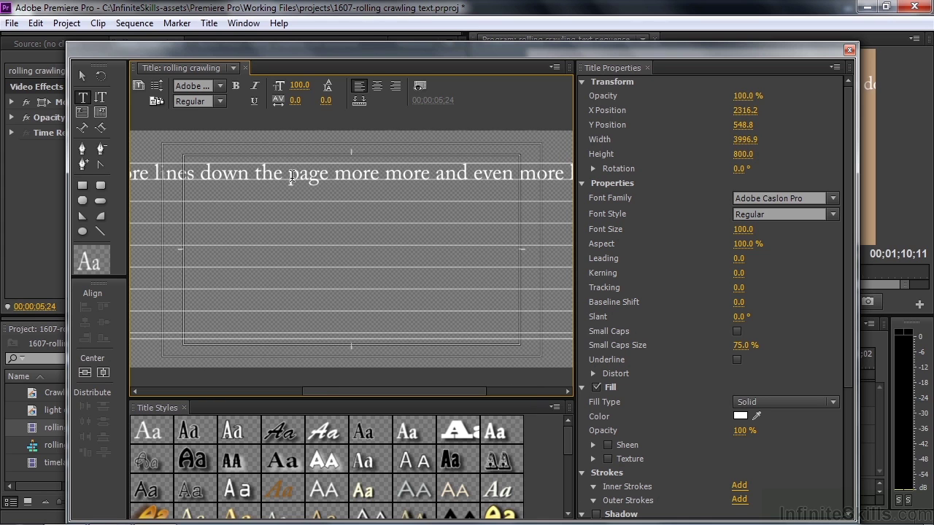
{"action": "key", "text": "End"}
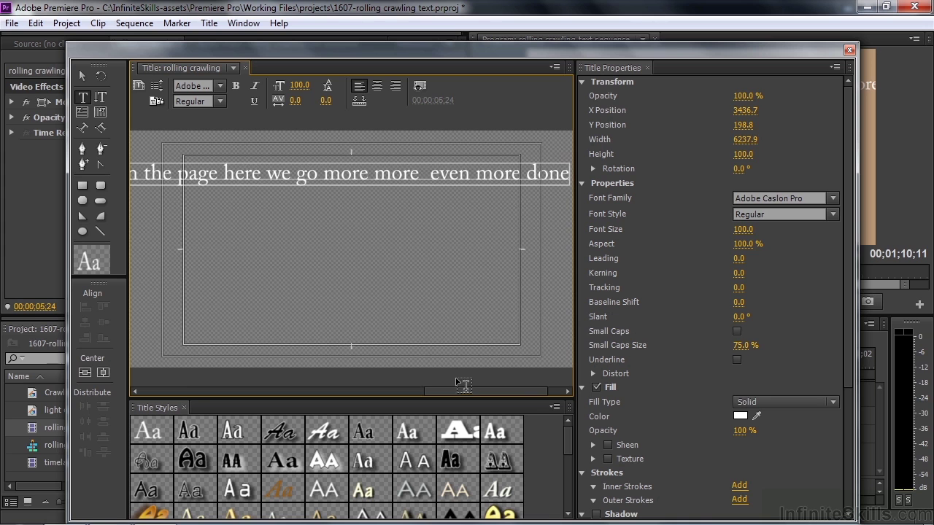
{"action": "left_click_drag", "start_coordinate": [499, 390], "coordinate": [218, 392]}
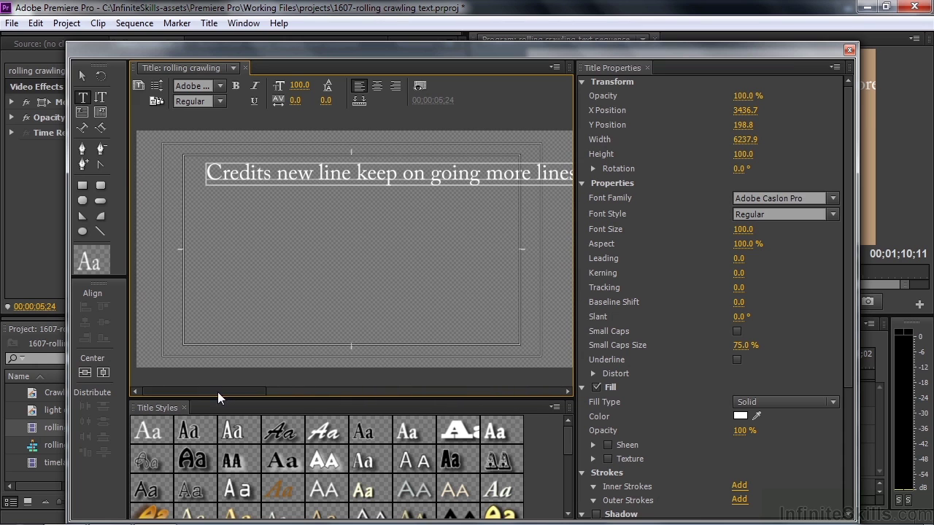
- Move the text line down to the lower part of the frame, at about Y position 907, and close the title editor
{"action": "left_click", "coordinate": [87, 76]}
{"action": "left_click_drag", "start_coordinate": [392, 178], "coordinate": [383, 334]}
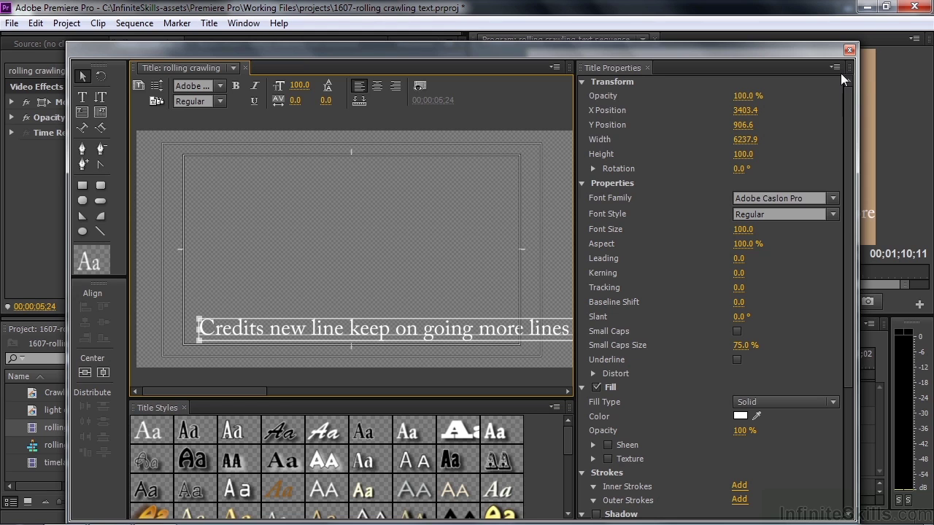
{"action": "left_click", "coordinate": [849, 50]}
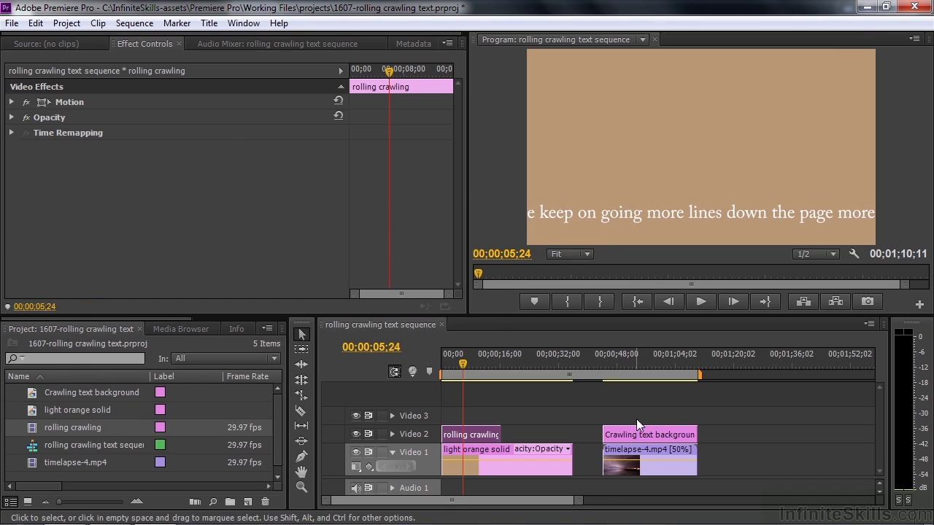
- Place the rolling crawling title on Video 3 above the Crawling text background clip, matching that clip's start and length
{"action": "left_click", "coordinate": [606, 352]}
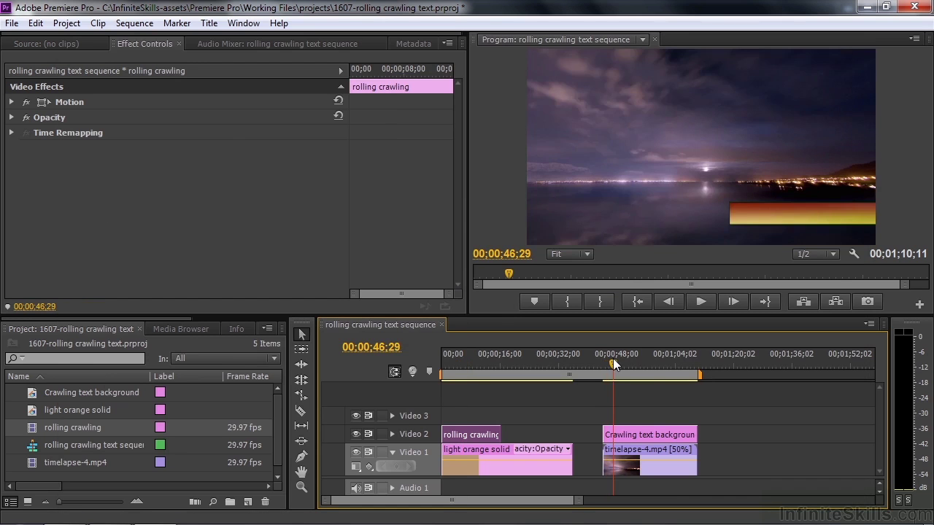
{"action": "left_click_drag", "start_coordinate": [605, 359], "coordinate": [614, 361]}
{"action": "left_click_drag", "start_coordinate": [46, 431], "coordinate": [695, 416]}
- Play the crawl over the timelapse from the clip's start, skip towards its end, and return to about 57 seconds
{"action": "mouse_move", "coordinate": [612, 361]}
{"action": "left_mouse_down"}
{"action": "mouse_move", "coordinate": [624, 365]}
{"action": "mouse_move", "coordinate": [610, 364]}
{"action": "mouse_move", "coordinate": [604, 382]}
{"action": "mouse_move", "coordinate": [602, 375]}
{"action": "left_mouse_up"}
{"action": "key", "text": "space"}
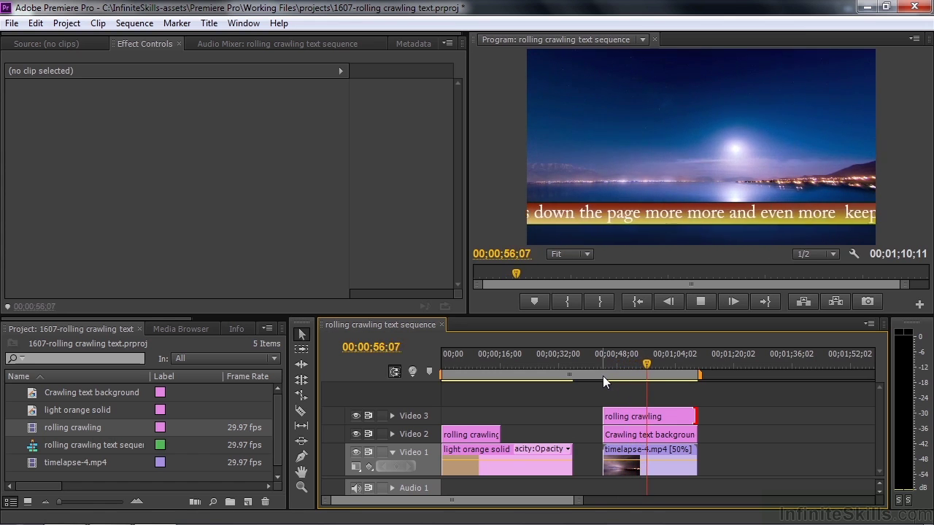
{"action": "left_click", "coordinate": [675, 361]}
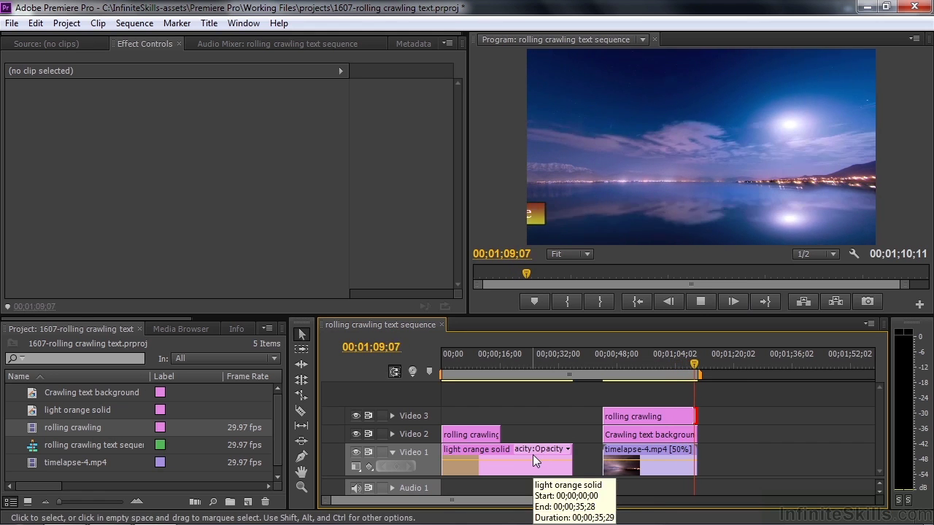
{"action": "left_click_drag", "start_coordinate": [696, 370], "coordinate": [653, 375]}
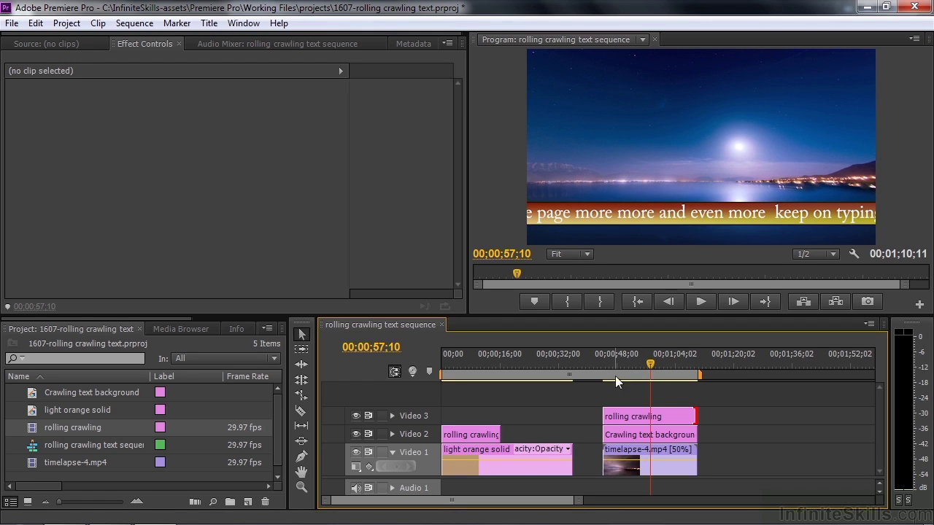
{"action": "left_click", "coordinate": [208, 26]}
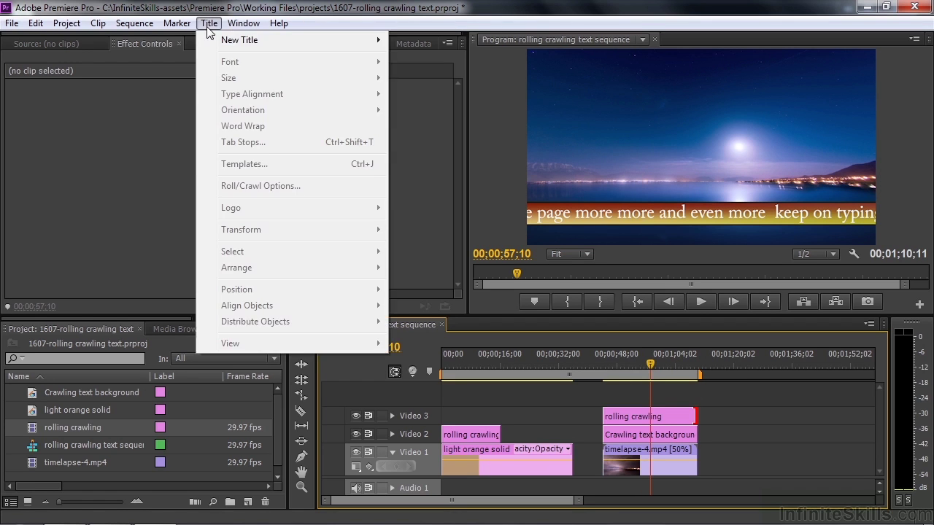
{"action": "mouse_move", "coordinate": [223, 40]}
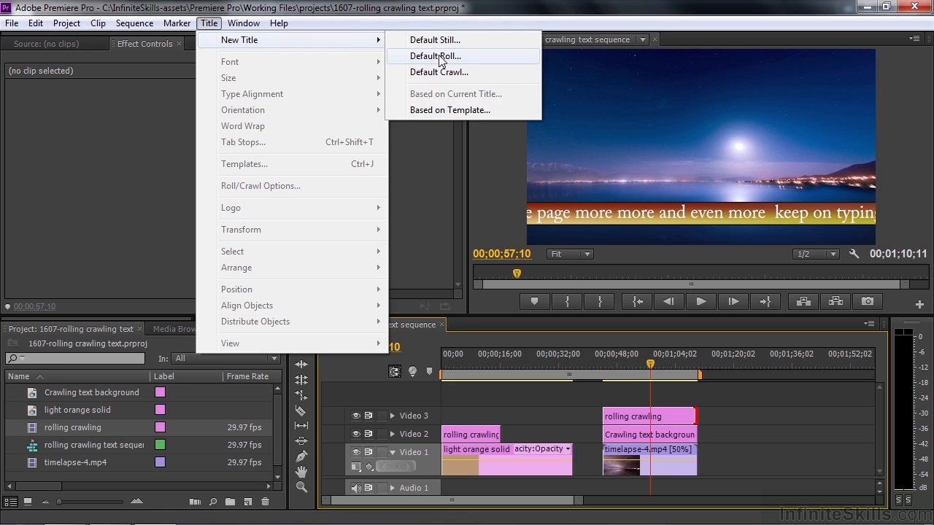
{"action": "left_click", "coordinate": [154, 216]}
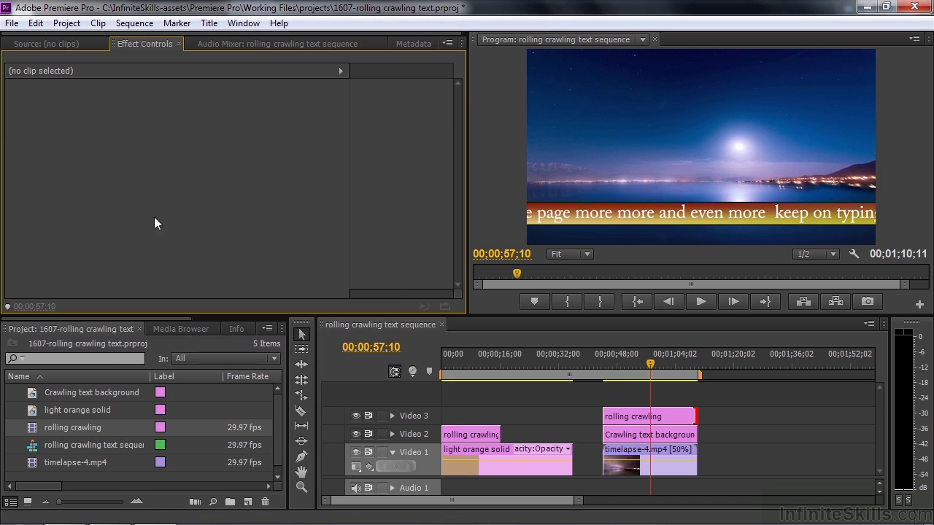
{"action": "left_click", "coordinate": [249, 502]}
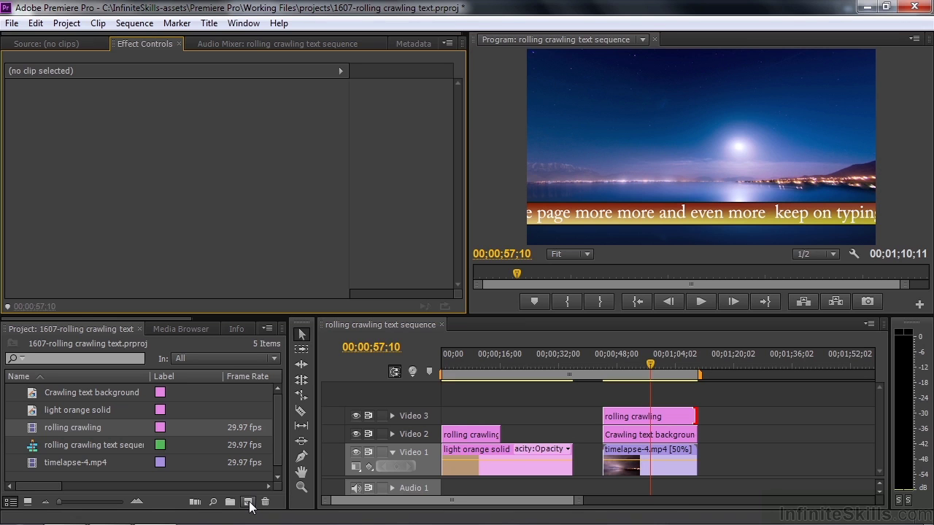